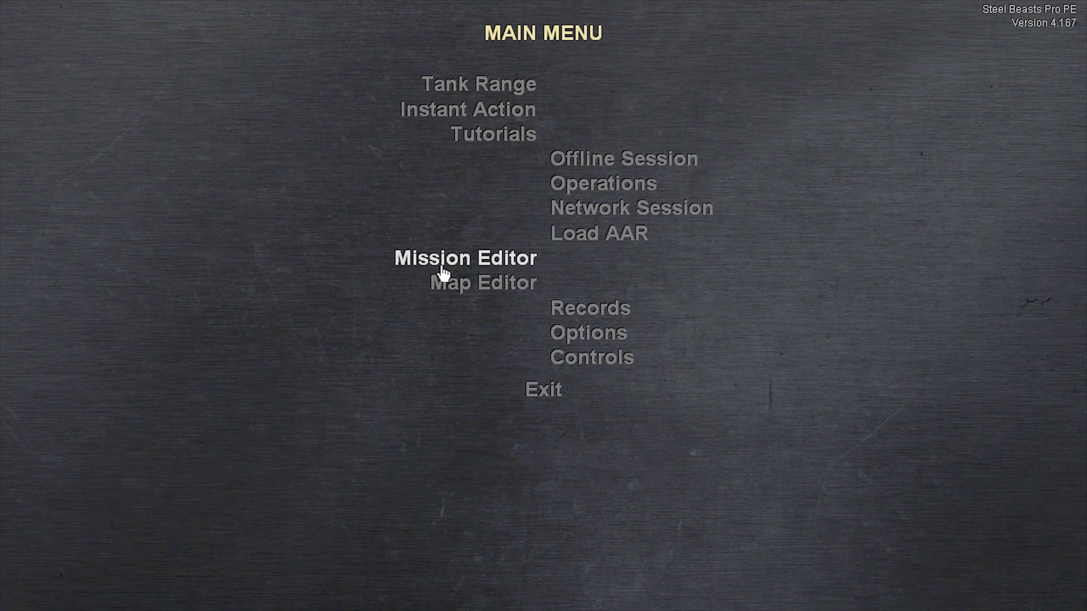
Load WERM Demo.sce from the bottom of the mission editor's Open list
left_click(442, 267)
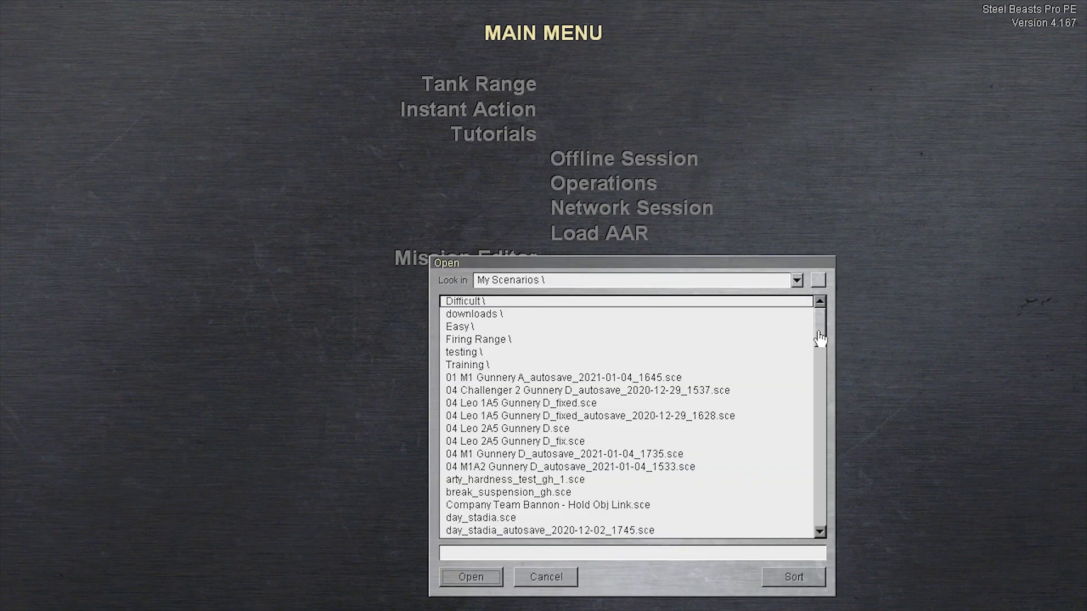
left_click_drag(824, 325, 832, 520)
left_click(498, 454)
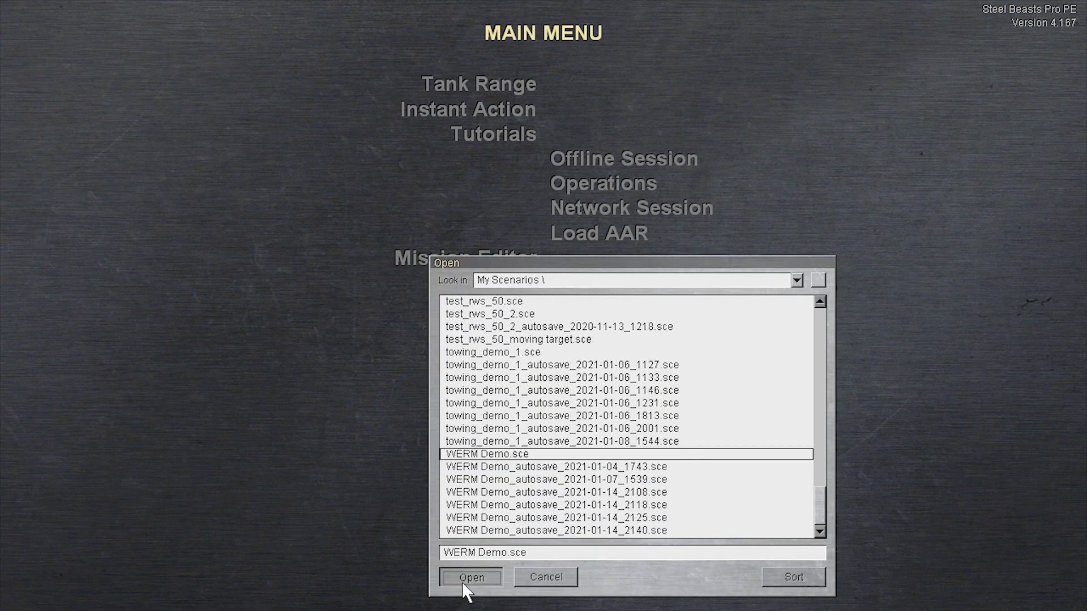
left_click(471, 577)
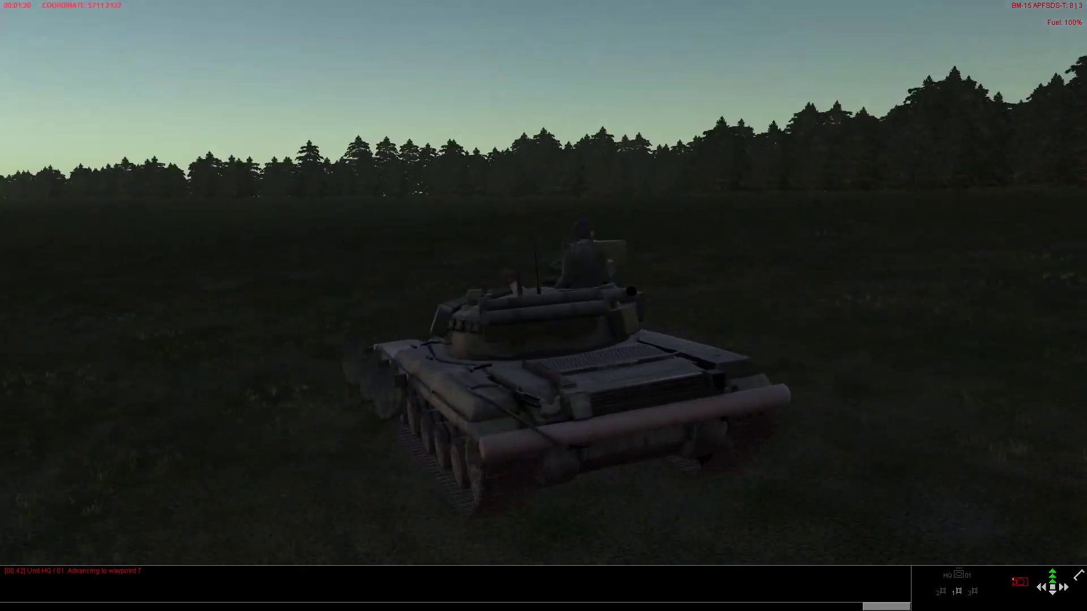
Show the random variables panel with Ctrl+R while testing the WERM Demo mission
key("ctrl+r")
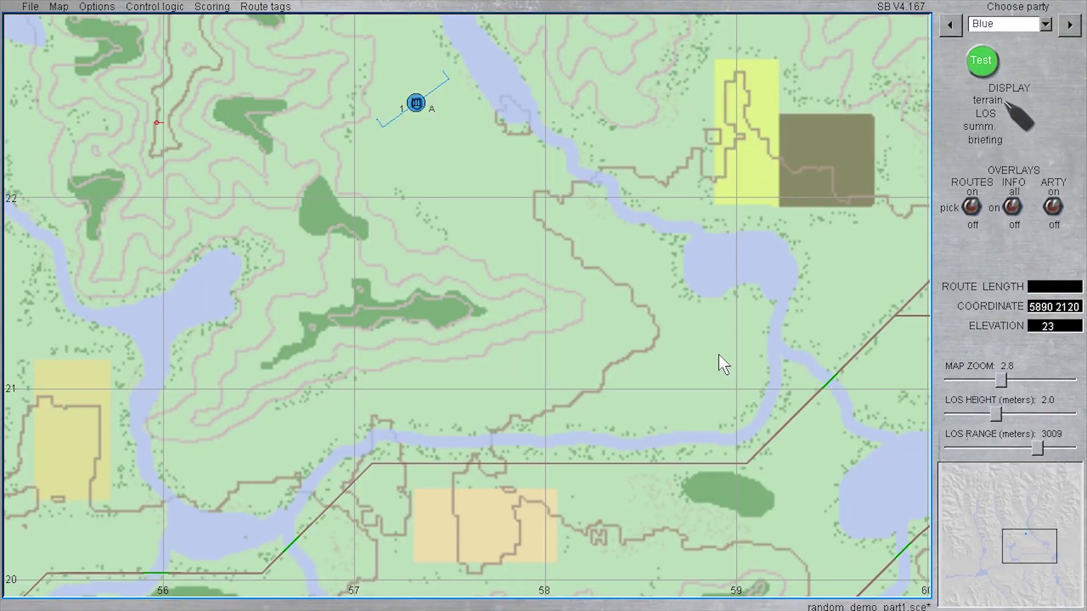
Zoom in on unit 1/A and copy its ring-shaped Region 3 to every other party
scroll(405, 79, "up", 5)
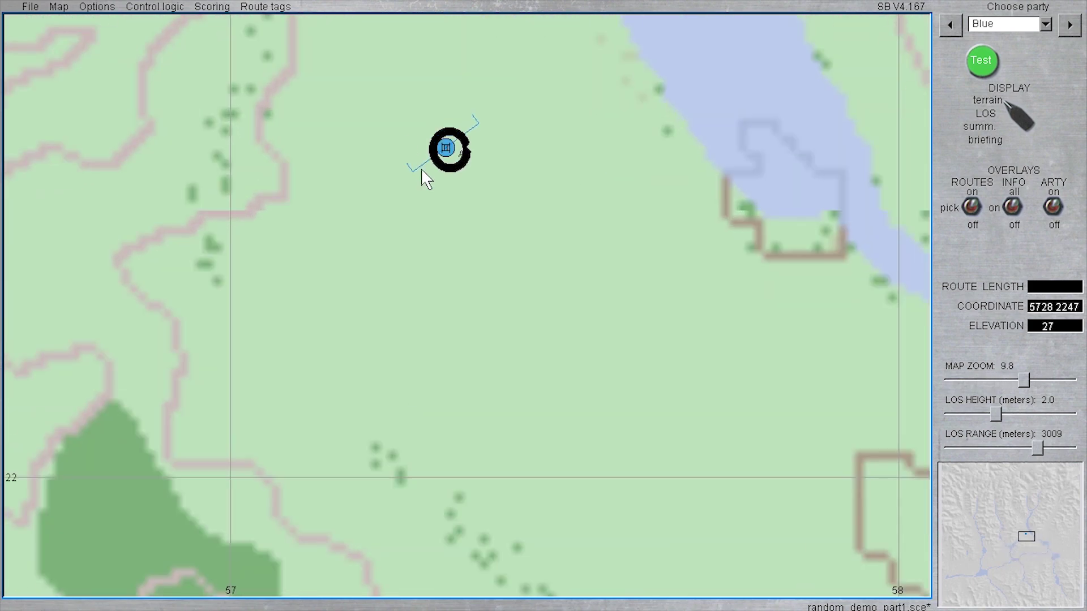
left_click(447, 152)
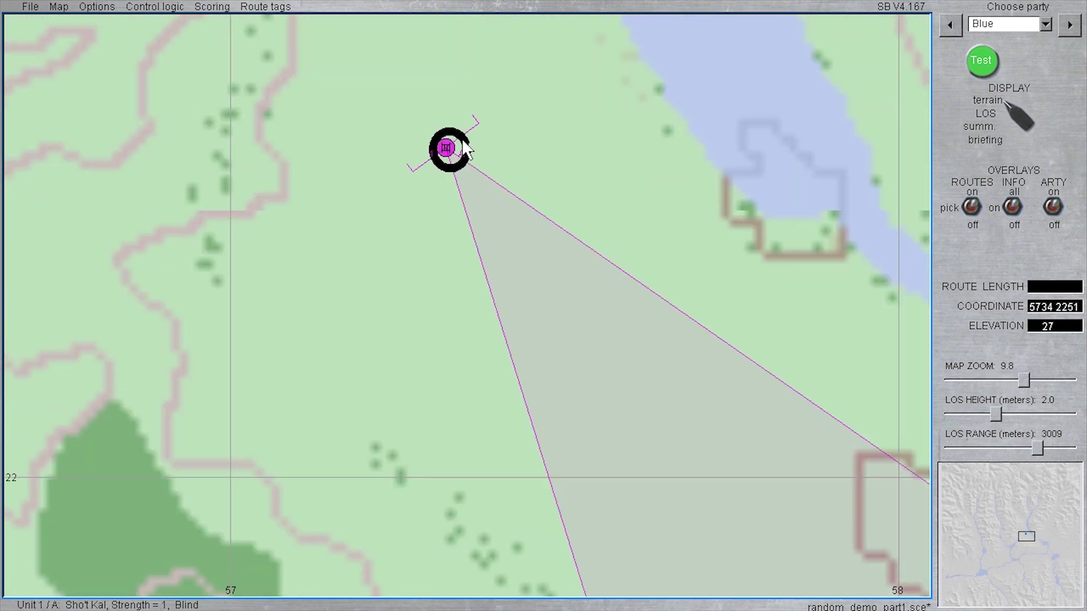
right_click(462, 139)
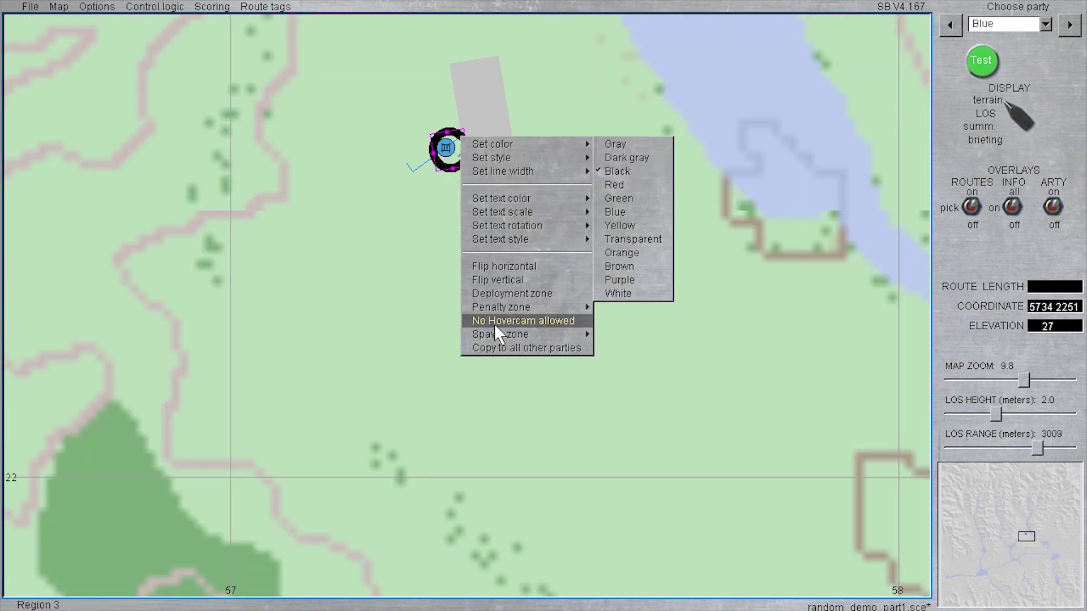
left_click(515, 348)
left_click(447, 148)
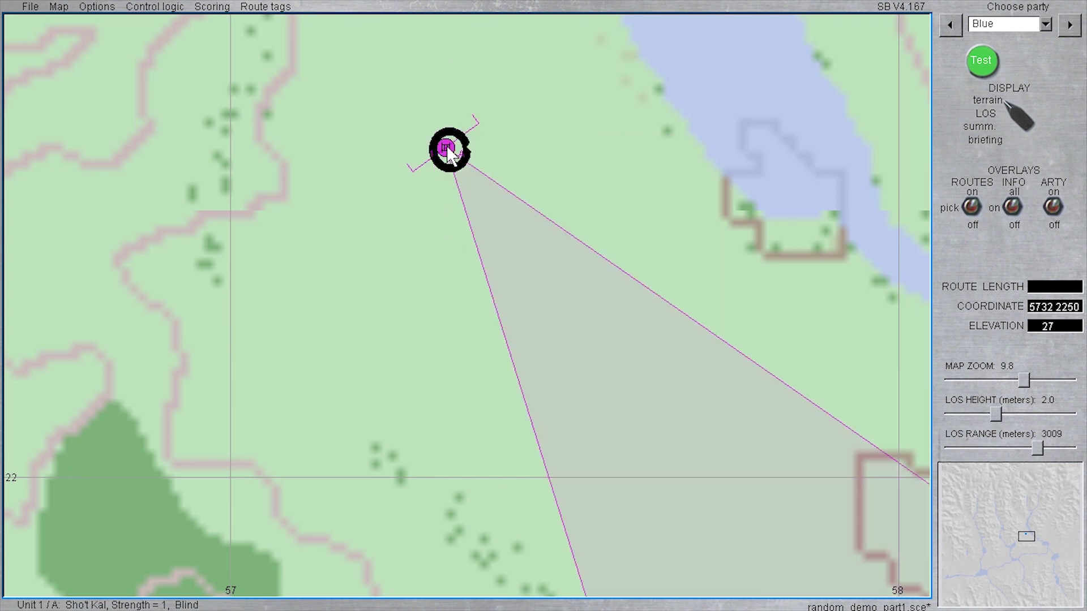
scroll(447, 153, "down", 10)
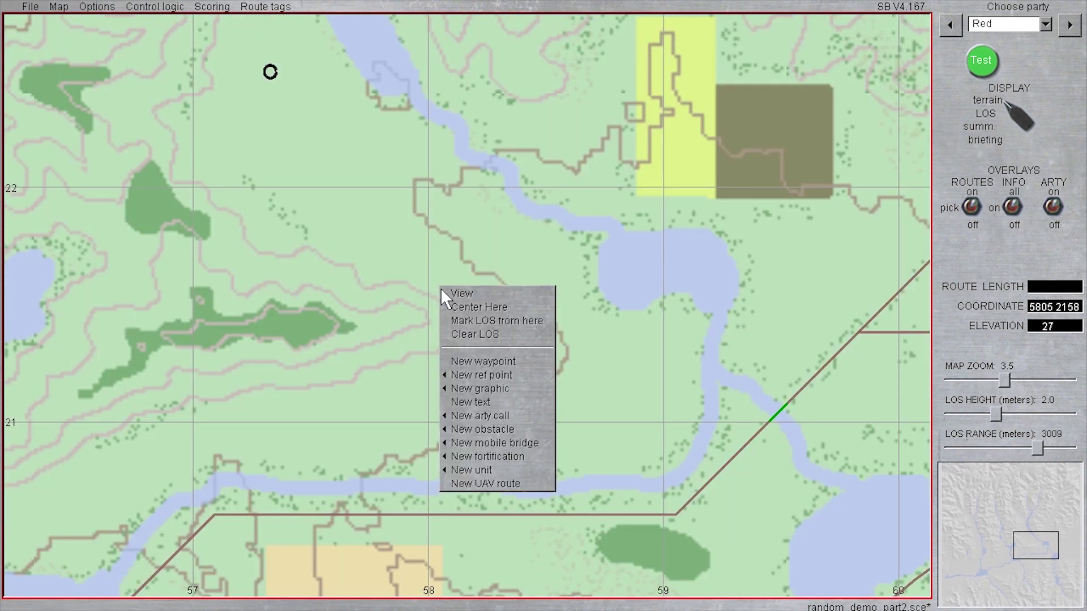
Add Red T-64A m.1975 platoon HQ 01 west of the lake, facing north-west
mouse_move(457, 471)
mouse_move(365, 308)
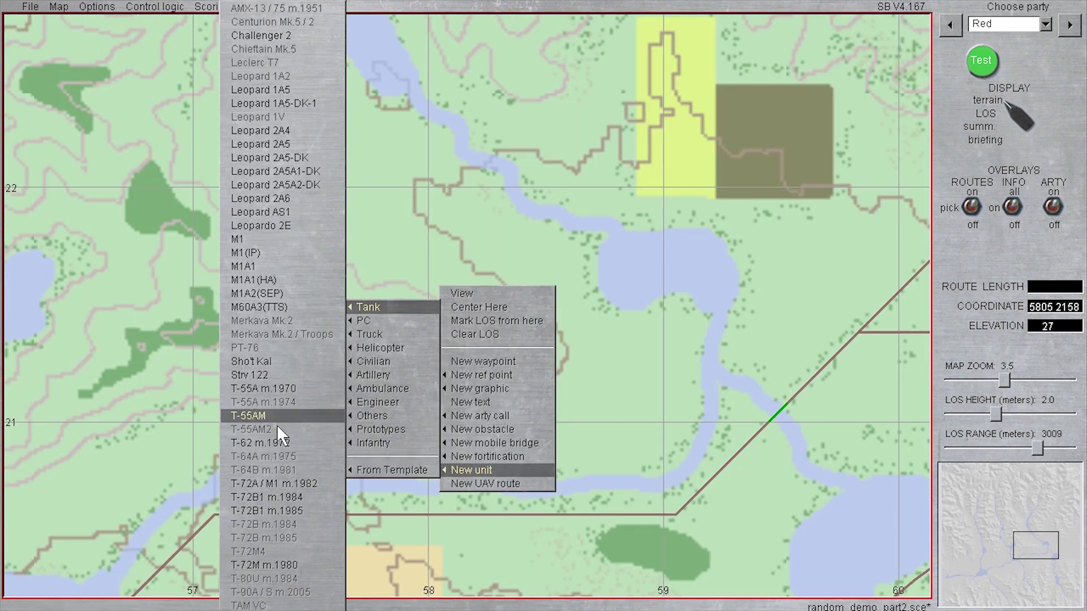
left_click(270, 457)
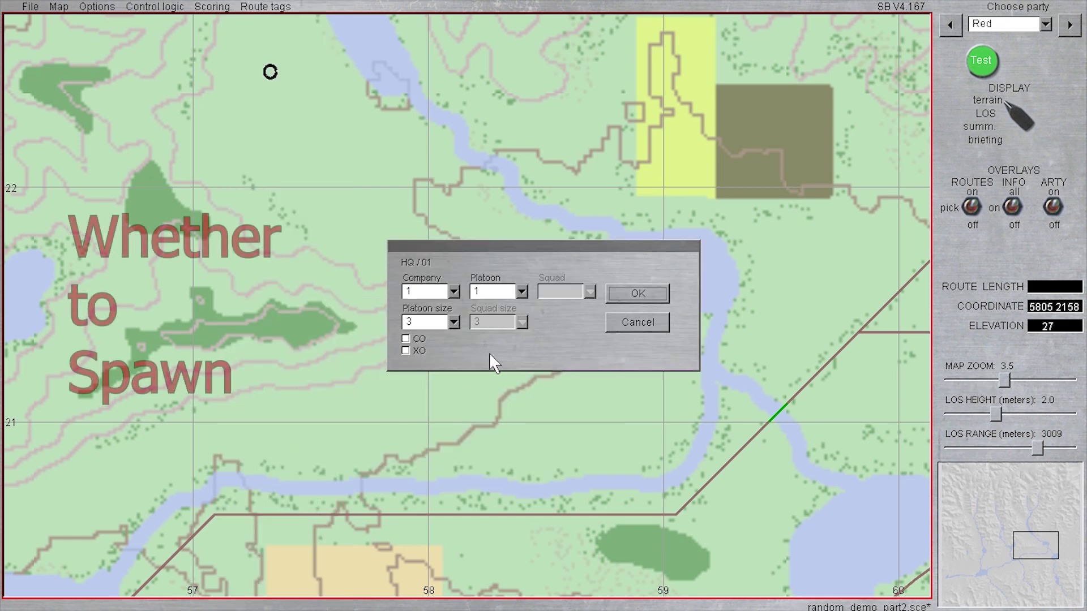
left_click(644, 293)
right_click(438, 287)
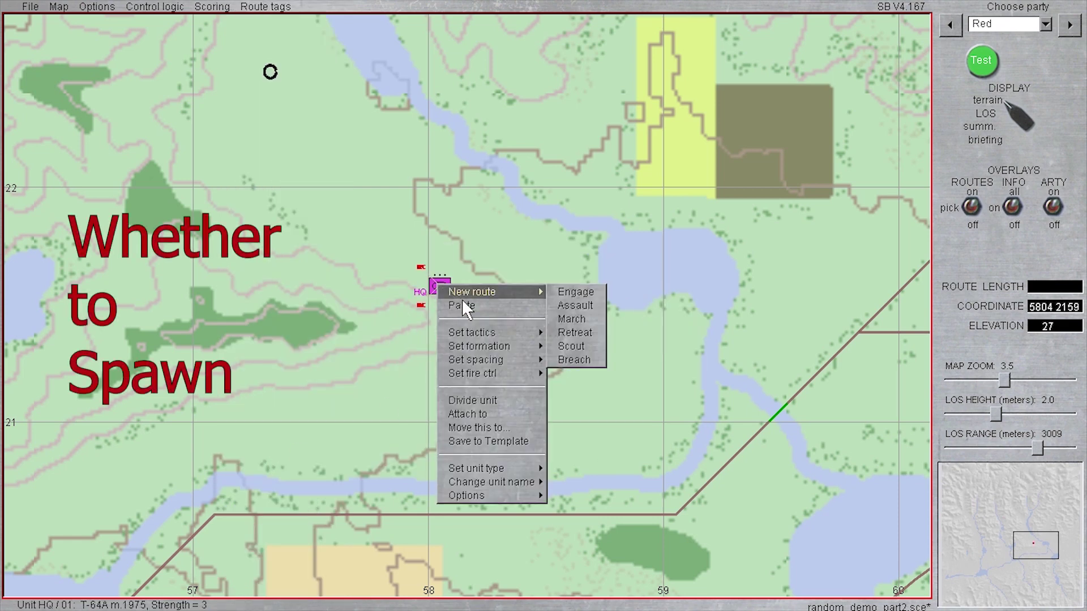
left_click(438, 339)
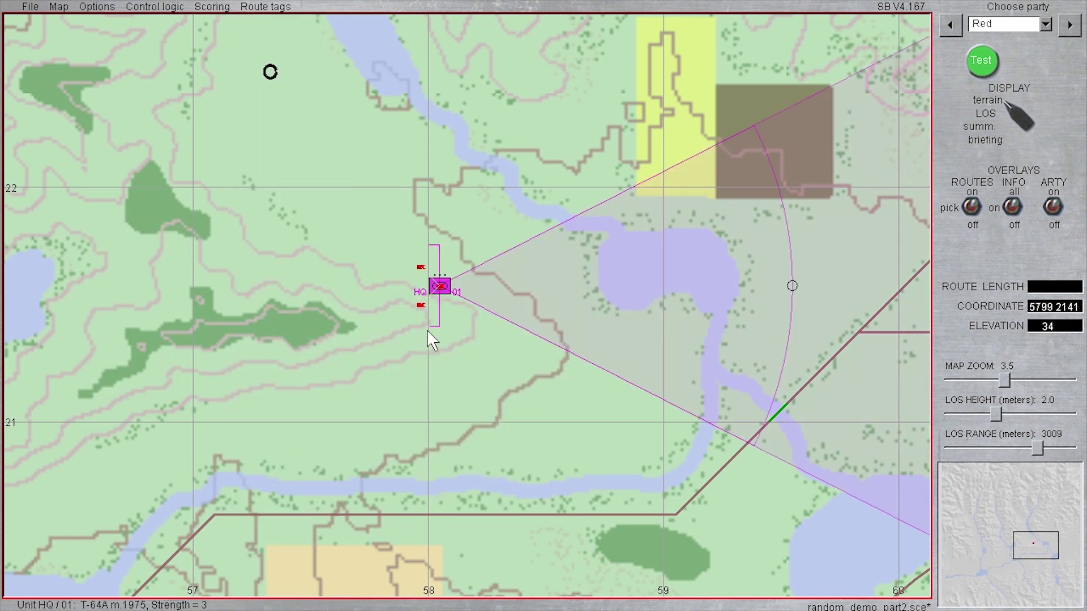
left_click(481, 262)
right_click(440, 286)
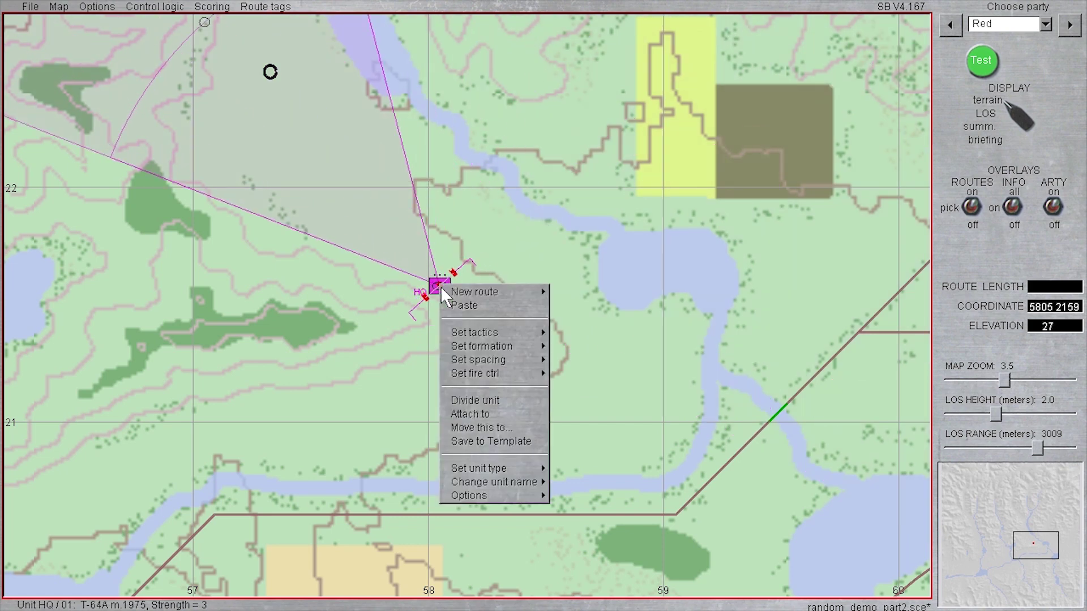
left_click(508, 259)
Add a second T-64A m.1975 platoon, HQ 02, east of HQ 01 with Hold tactics
right_click(507, 249)
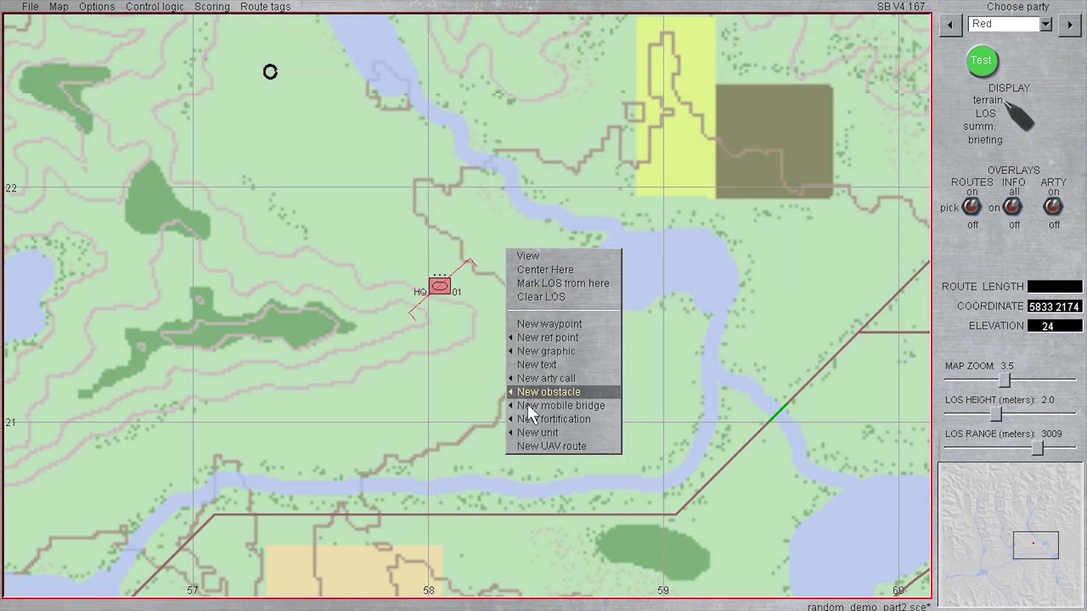
mouse_move(528, 432)
mouse_move(470, 436)
left_click(344, 463)
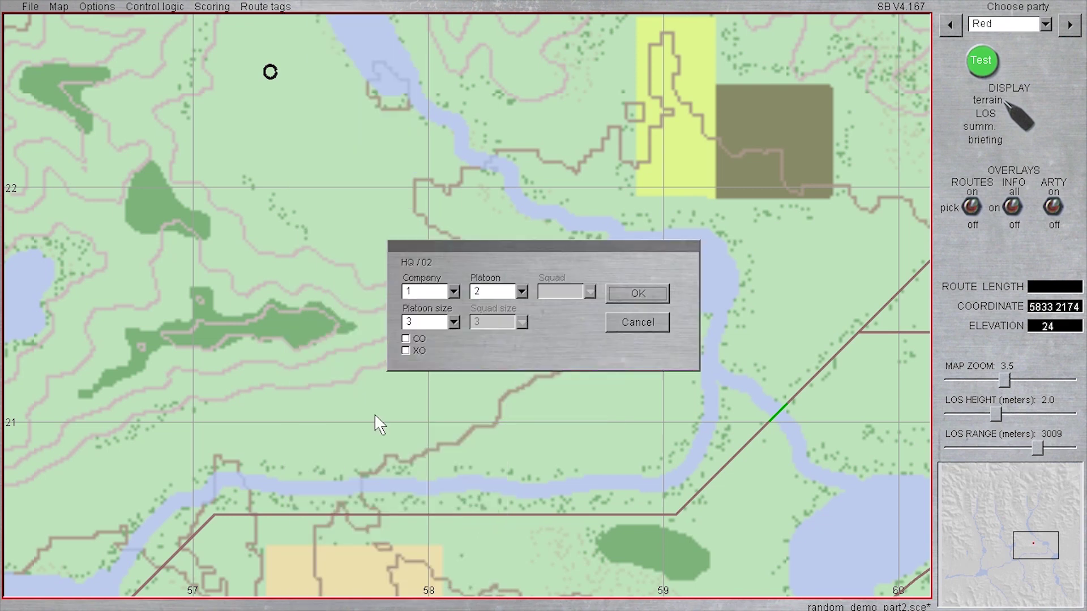
left_click(647, 300)
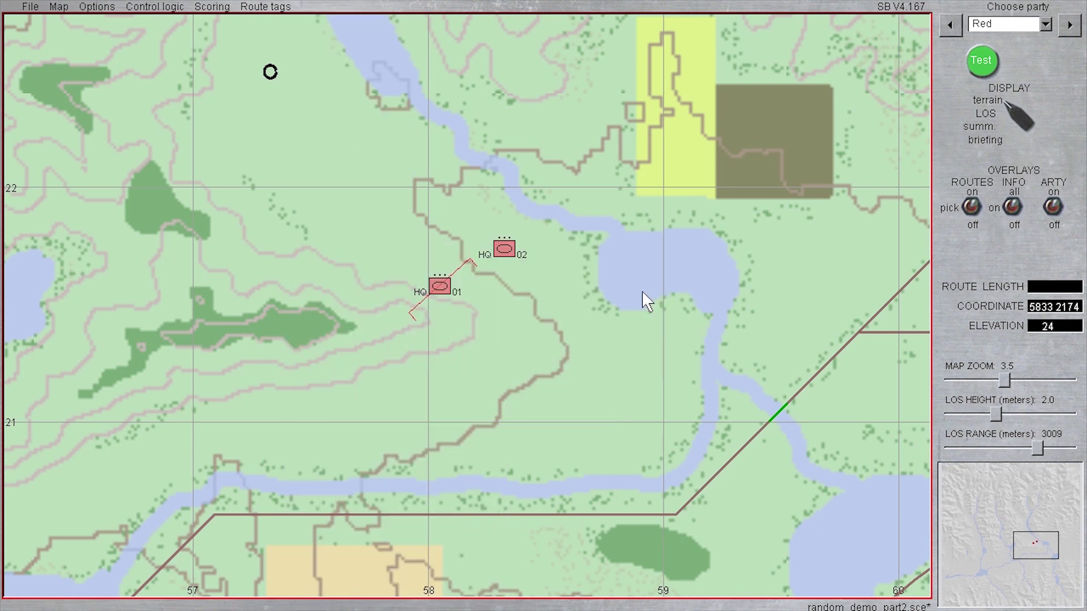
right_click(500, 247)
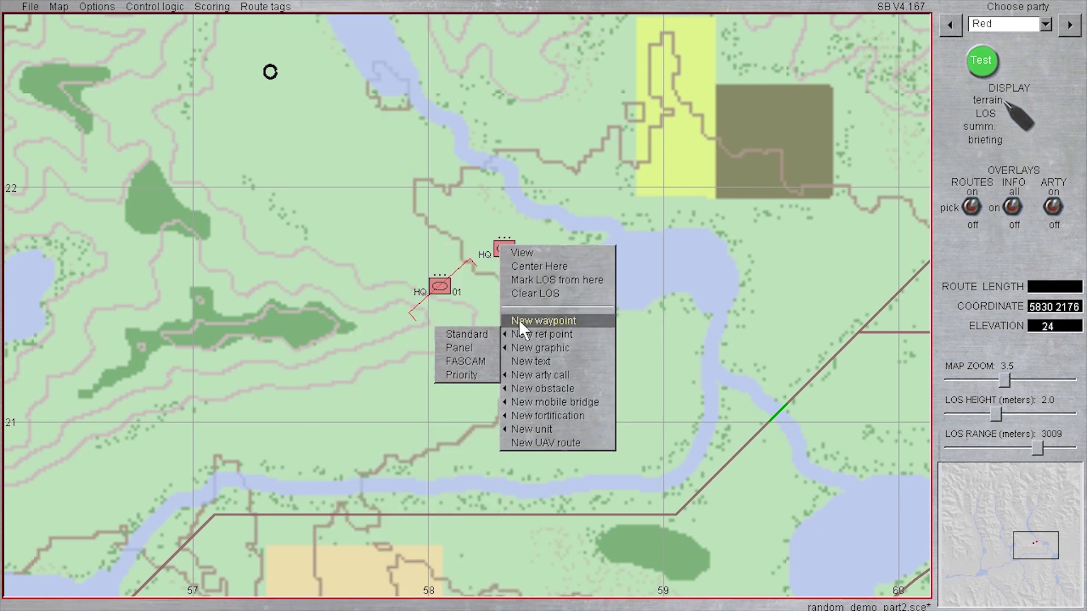
left_click(509, 256)
right_click(508, 254)
mouse_move(544, 298)
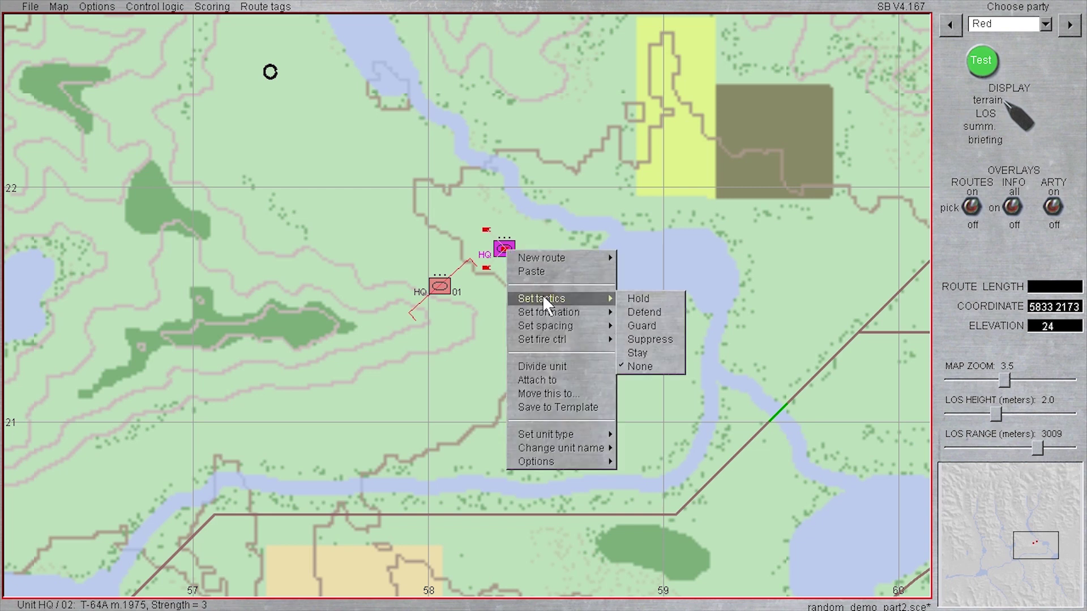
left_click(633, 300)
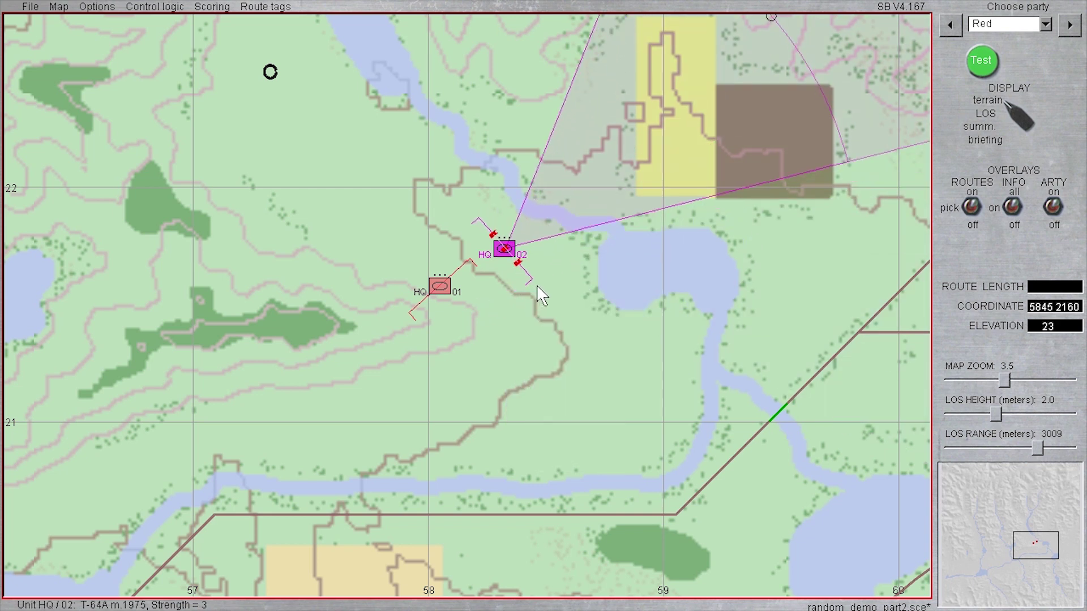
left_click(535, 349)
Reselect the HQ 01 platoon and bring up its orders
left_click(446, 291)
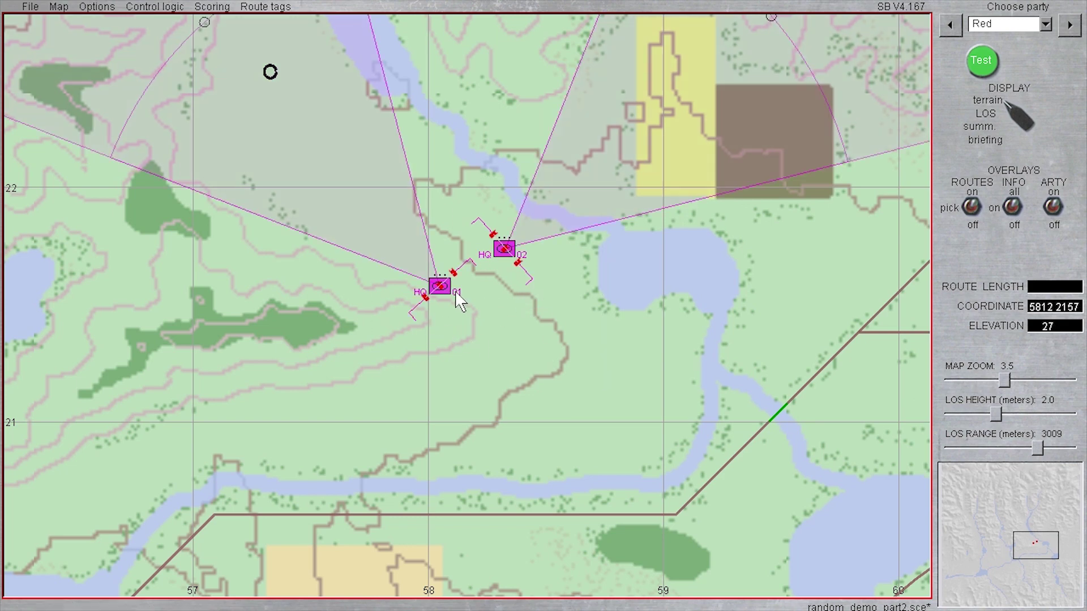
right_click(439, 288)
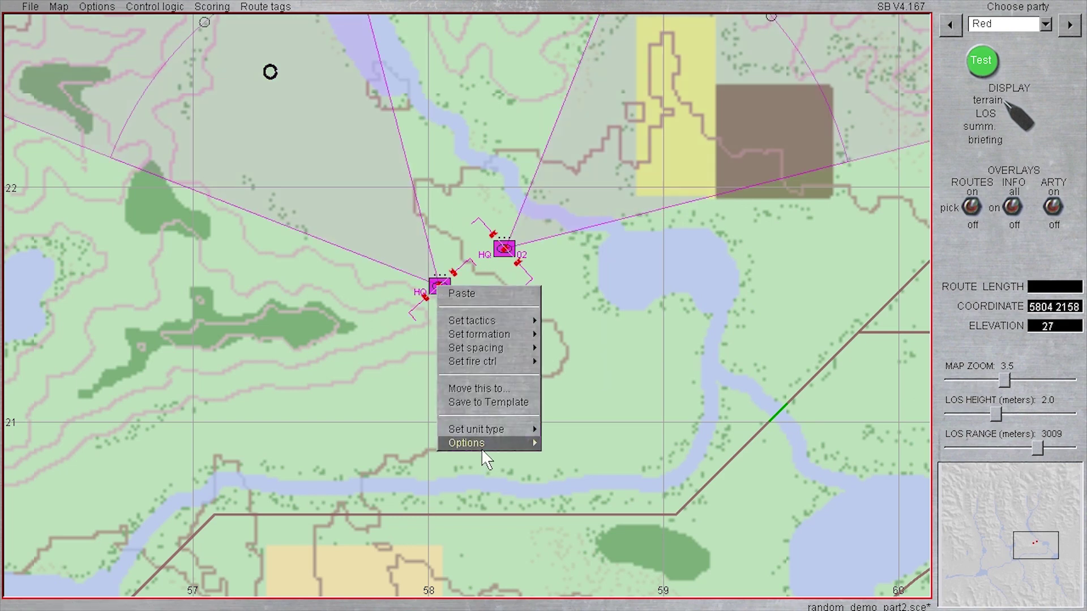
mouse_move(486, 446)
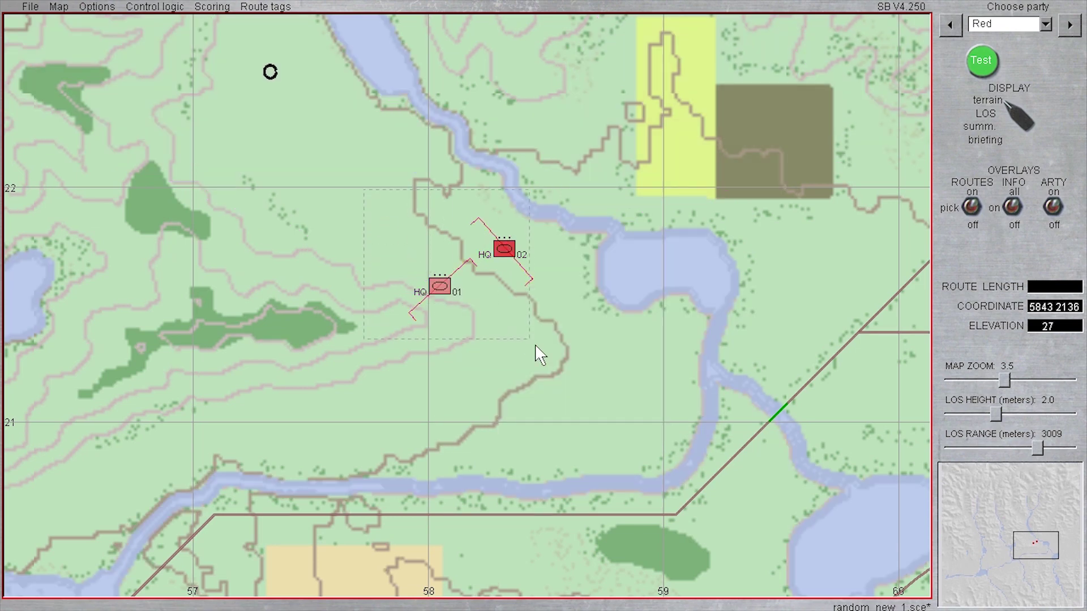
Give HQ 01 a spawn condition on new random variable X1, from 0 to under 50
left_click_drag(538, 347, 551, 352)
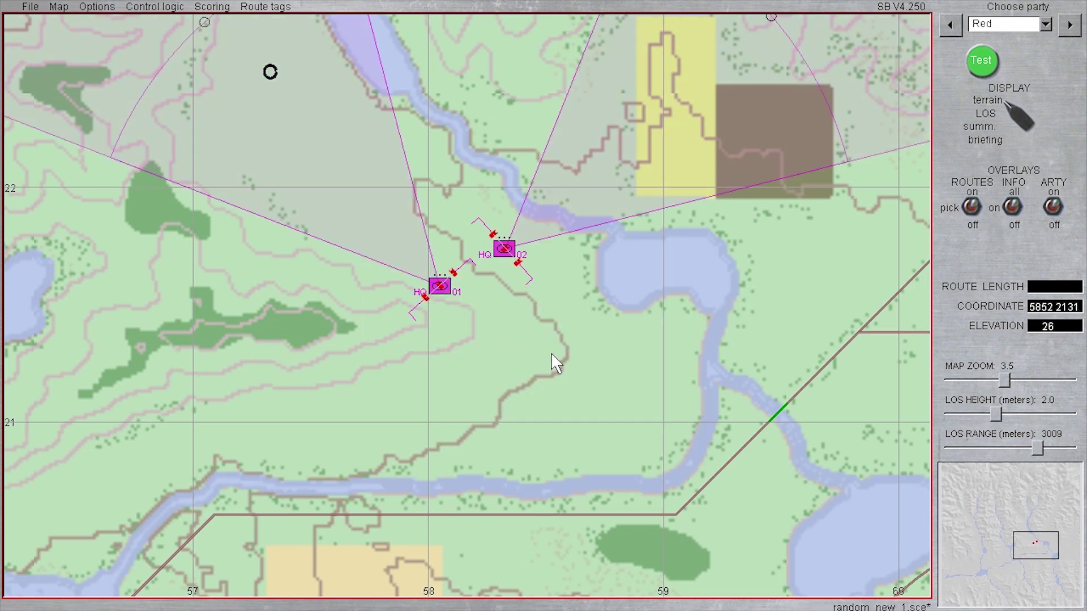
right_click(440, 291)
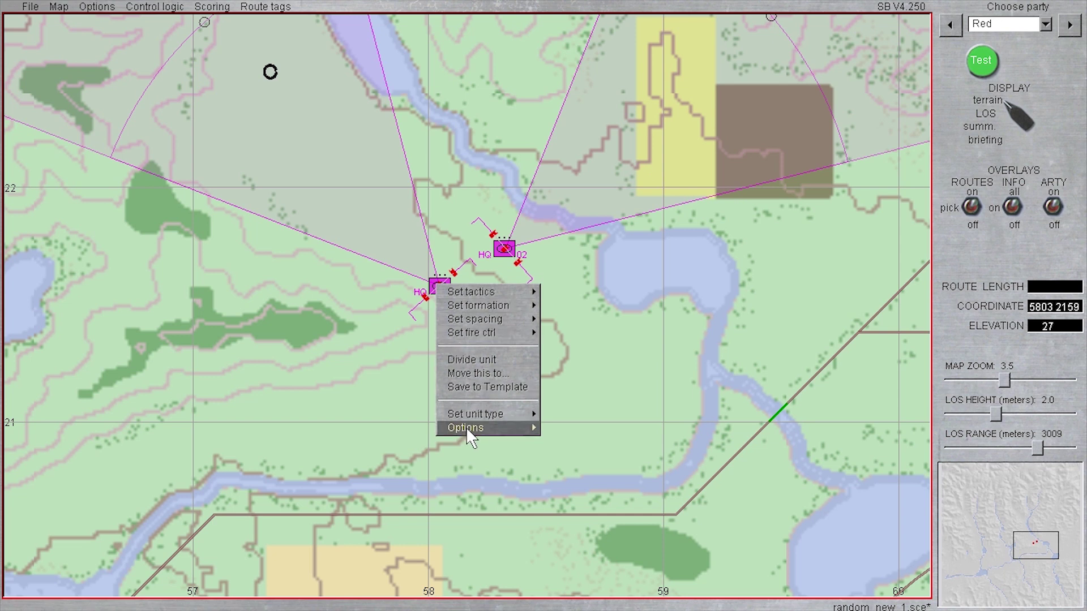
mouse_move(467, 428)
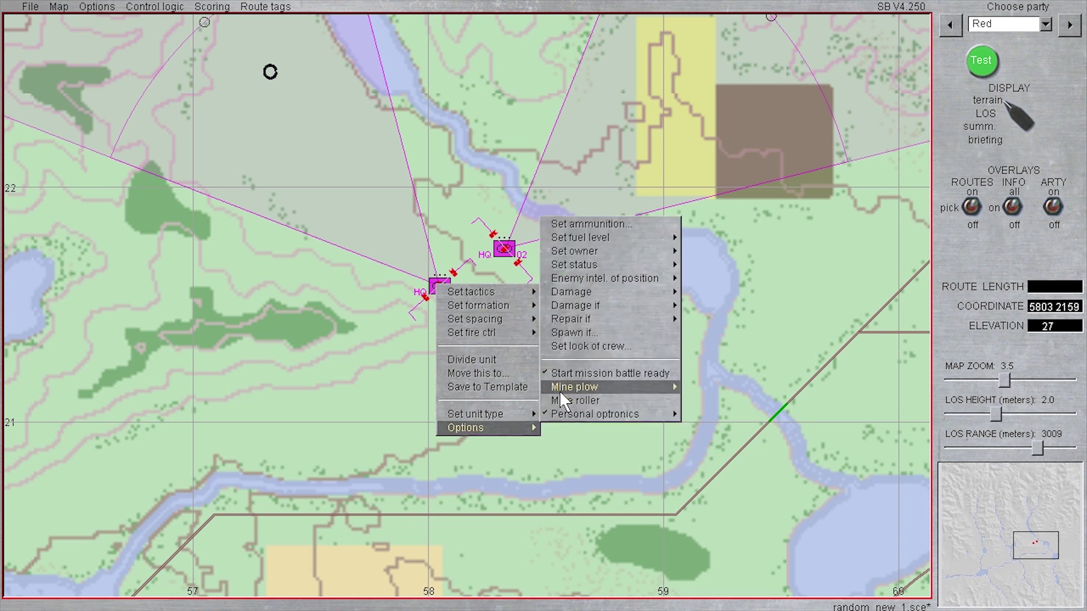
left_click(573, 334)
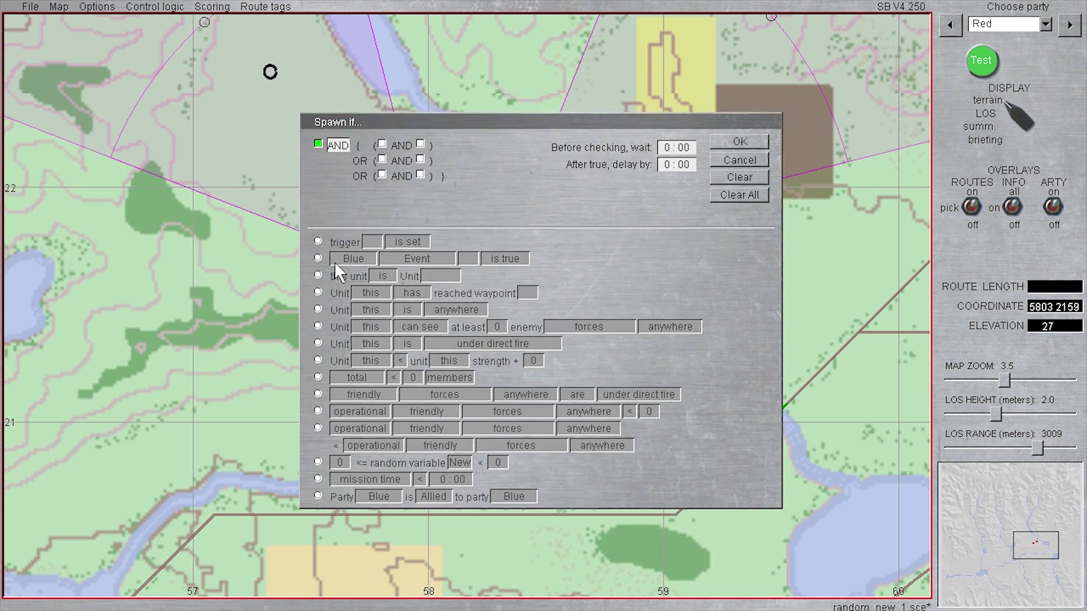
left_click(318, 461)
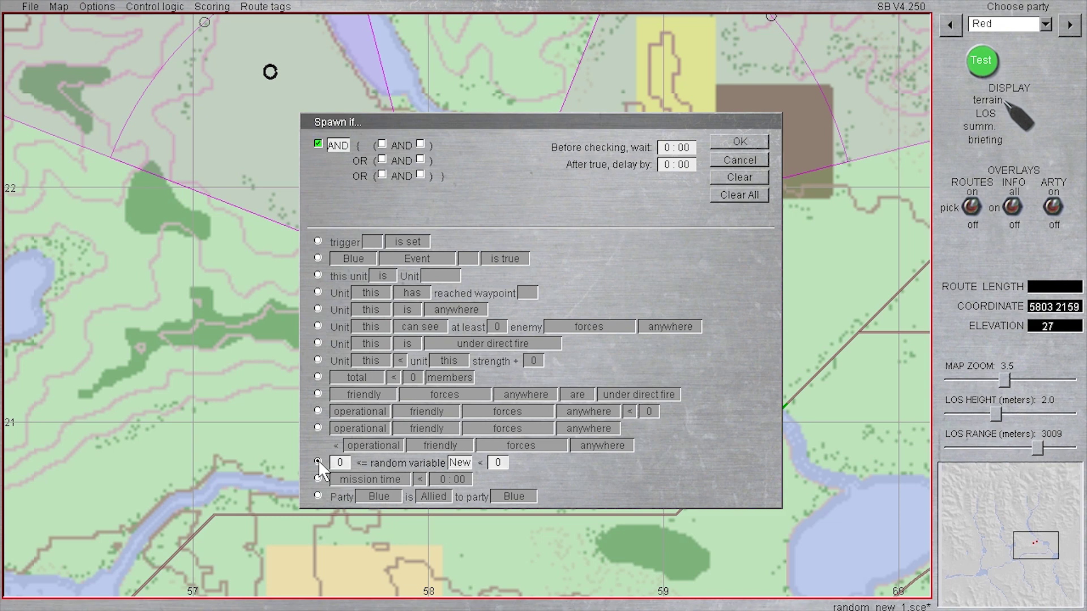
left_click(459, 463)
type("20")
Confirm HQ 01's condition, then give HQ 02 the spawn condition 50 <= X1 < 100
left_click(739, 142)
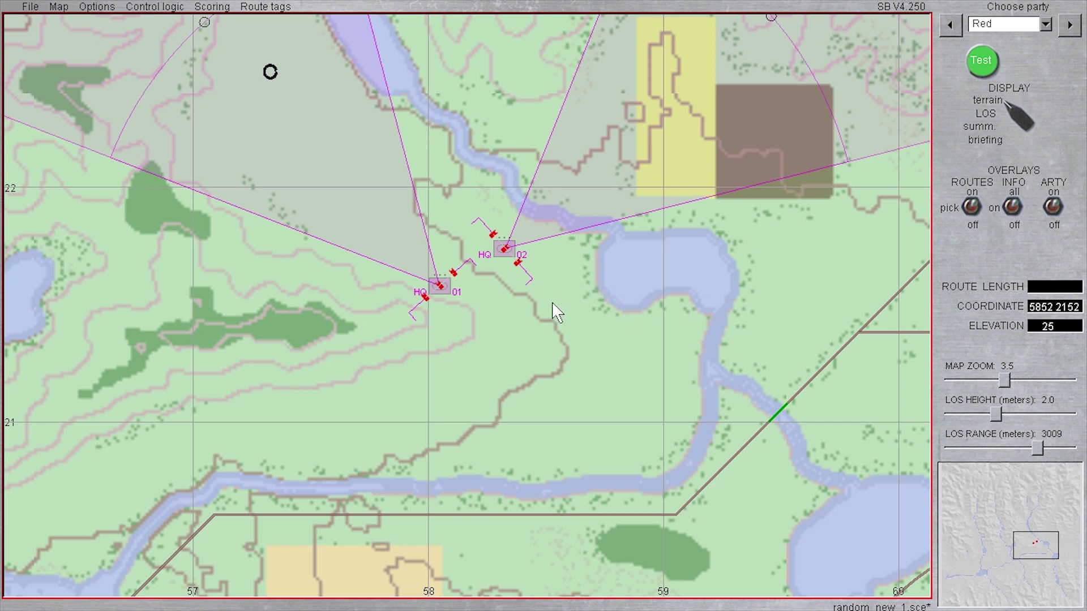
left_click(525, 304)
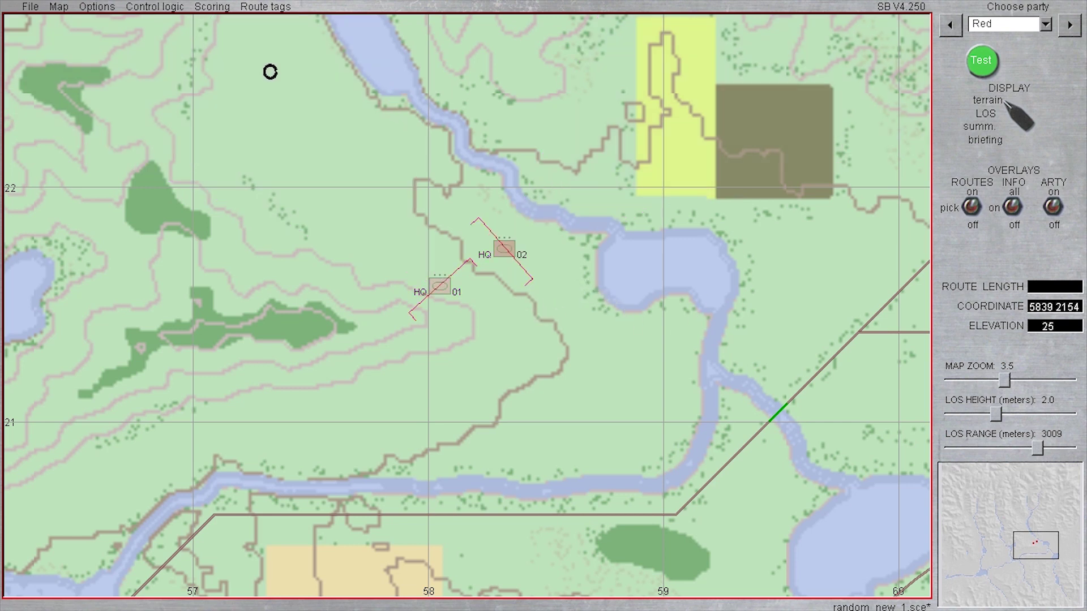
left_click(505, 252)
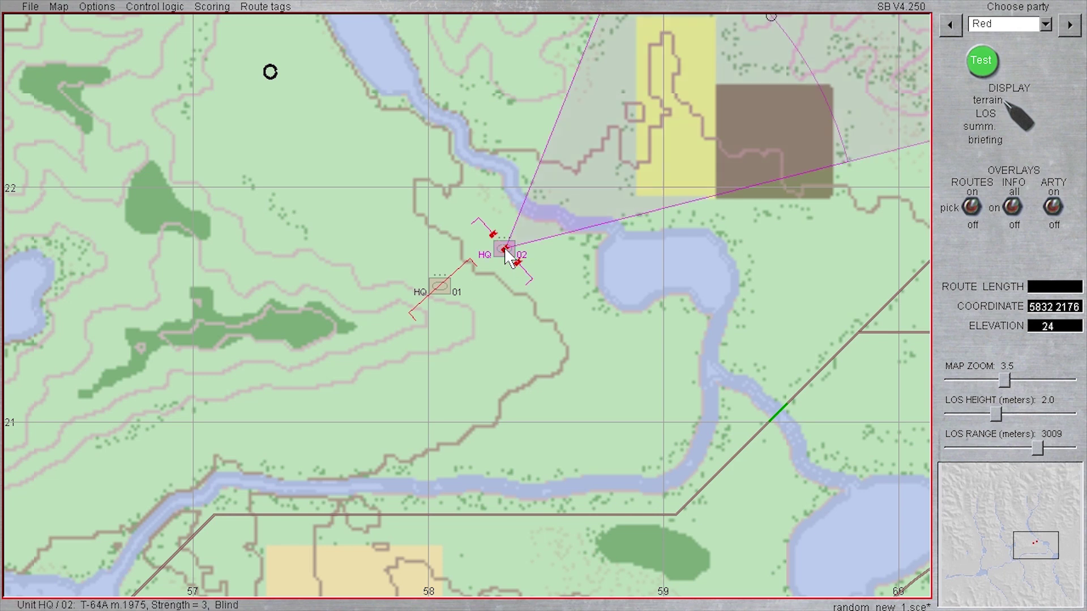
right_click(507, 256)
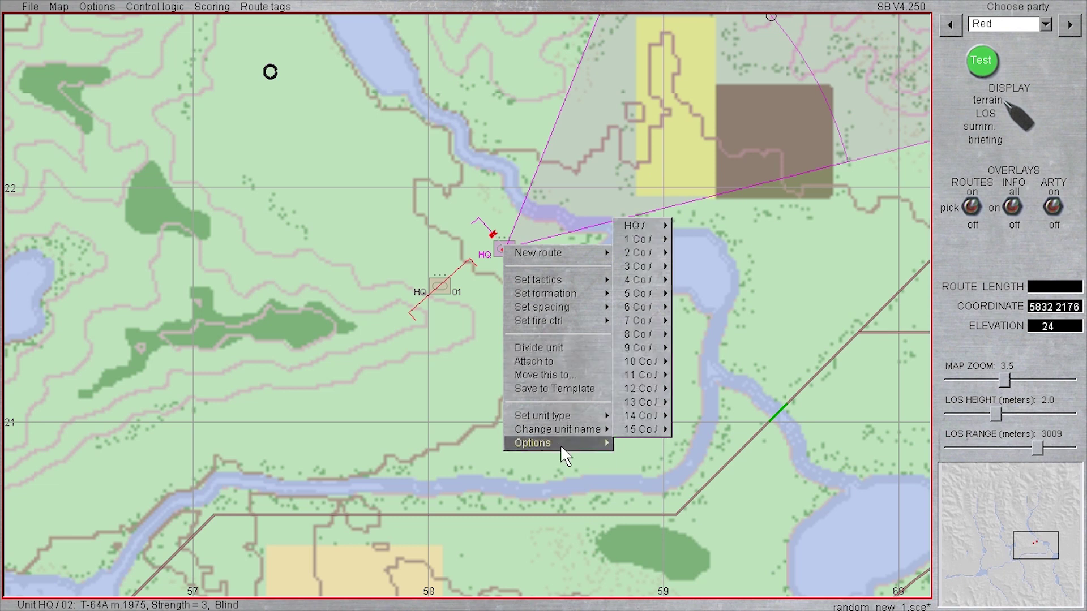
mouse_move(561, 447)
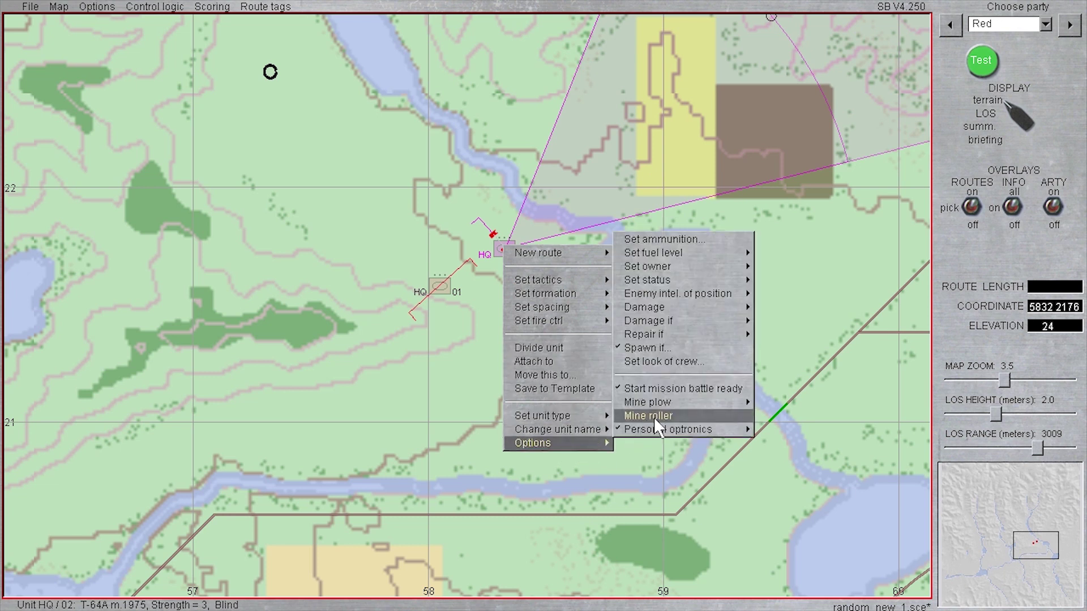
left_click(668, 348)
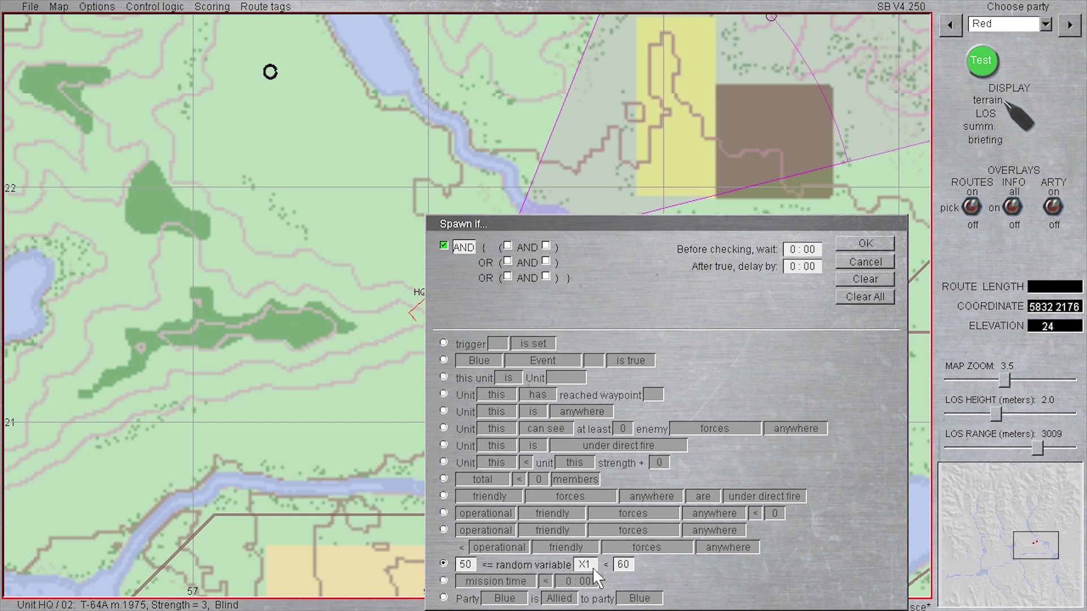
left_click(626, 567)
left_click(860, 246)
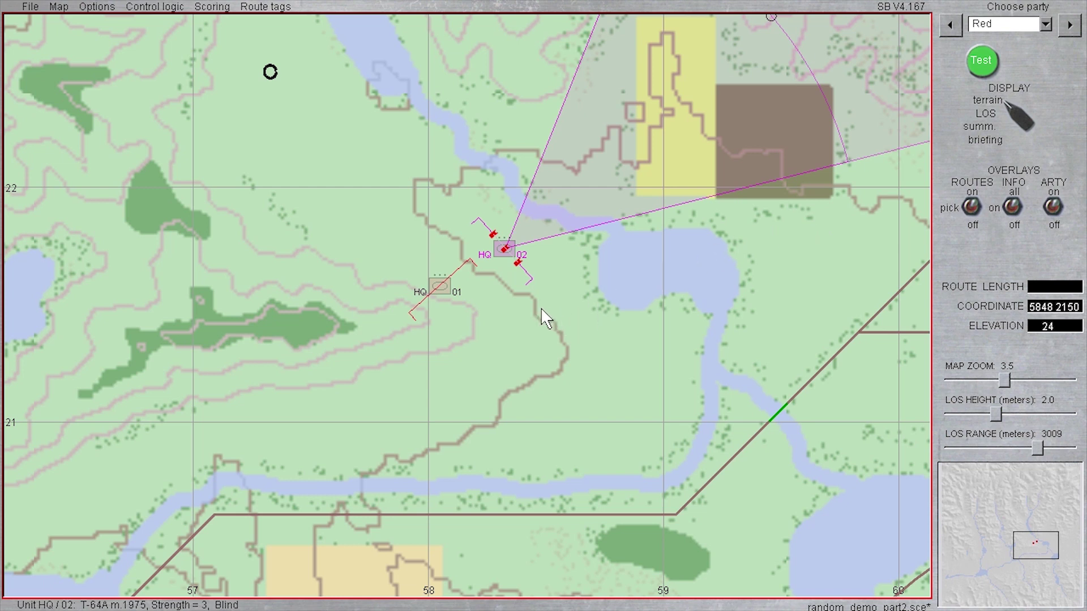
left_click(507, 309)
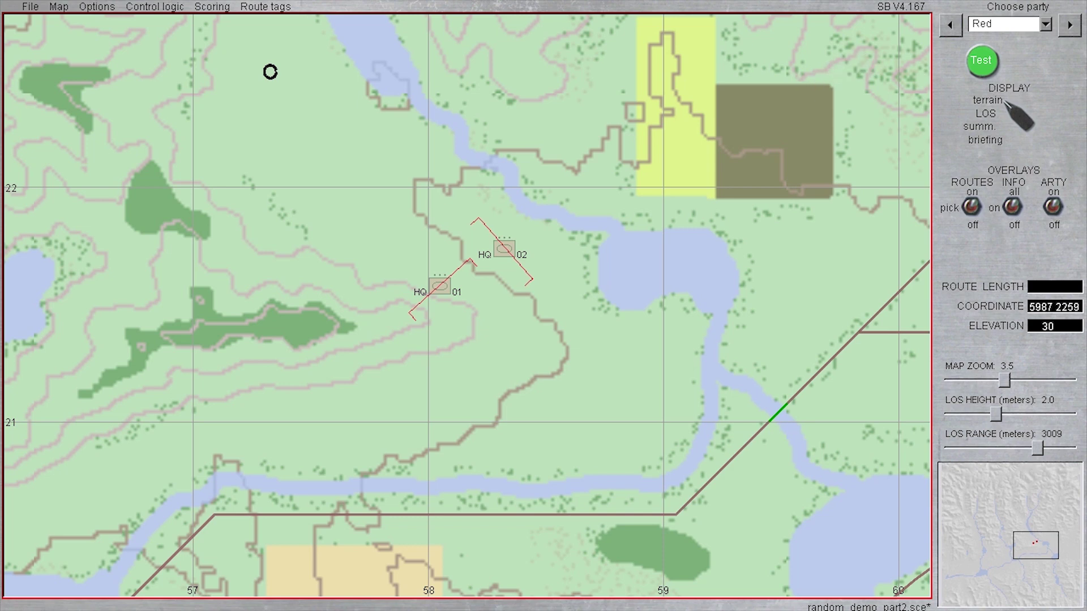
Start a test run and check the random variable values in the Mission Debugger
left_click(982, 59)
left_click(30, 6)
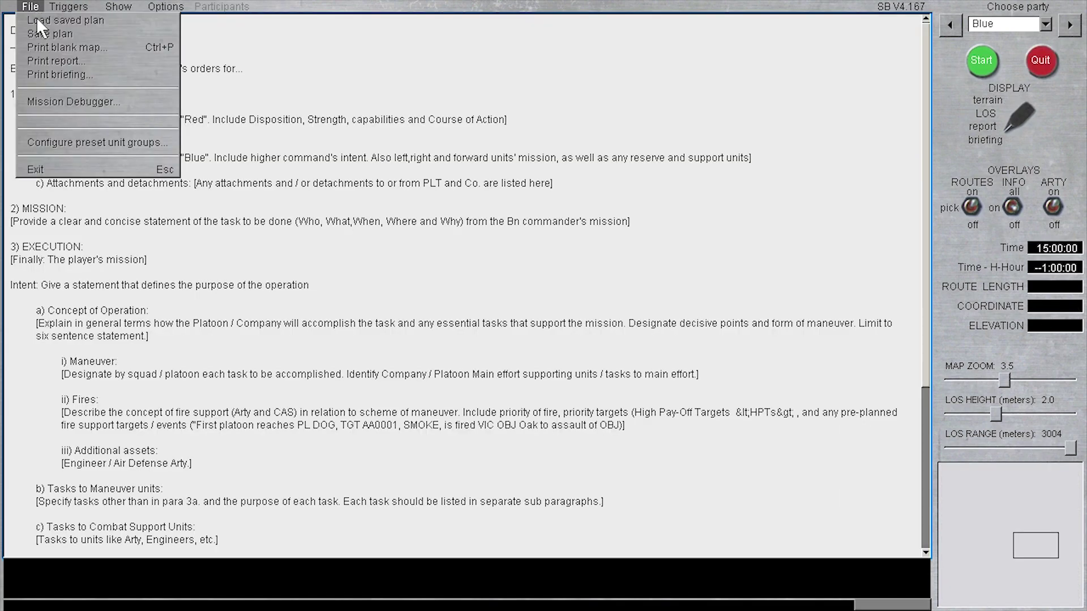
left_click(56, 102)
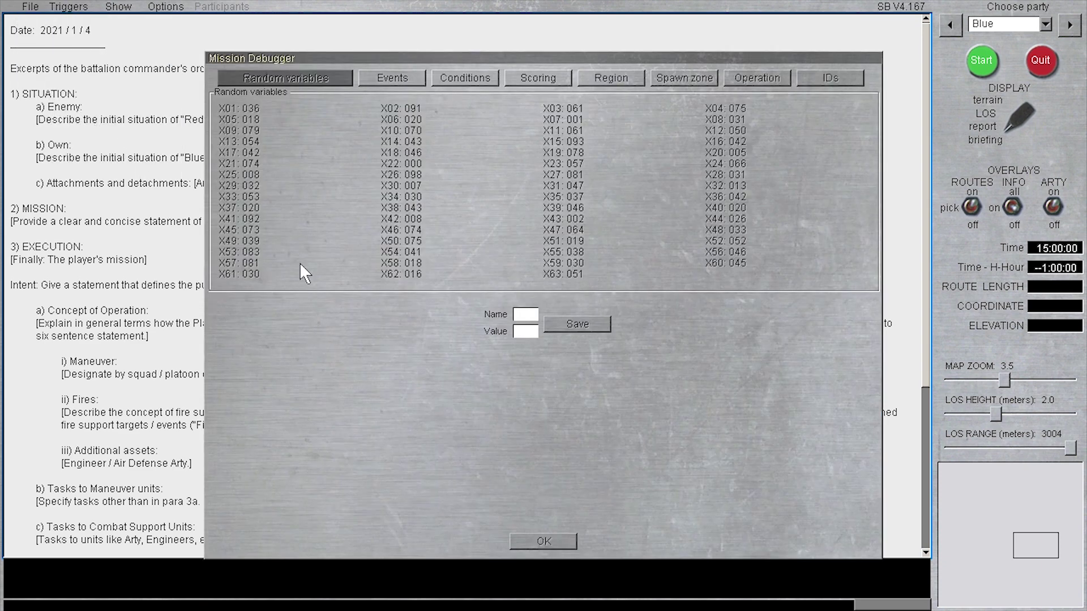
key("Escape")
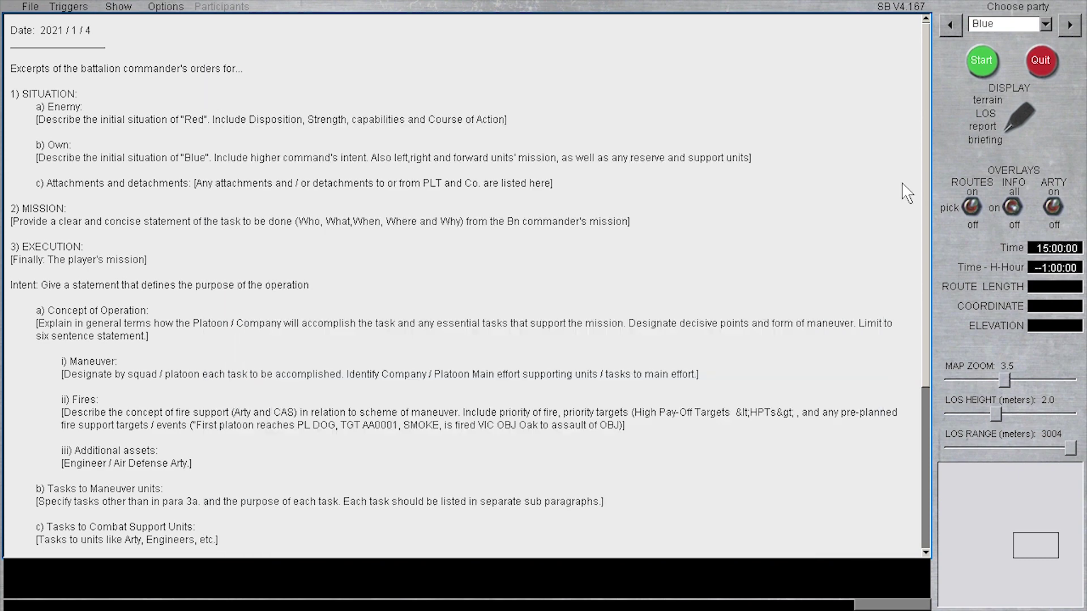
Run the mission as Red and verify that only HQ 01 spawned
left_click(1071, 26)
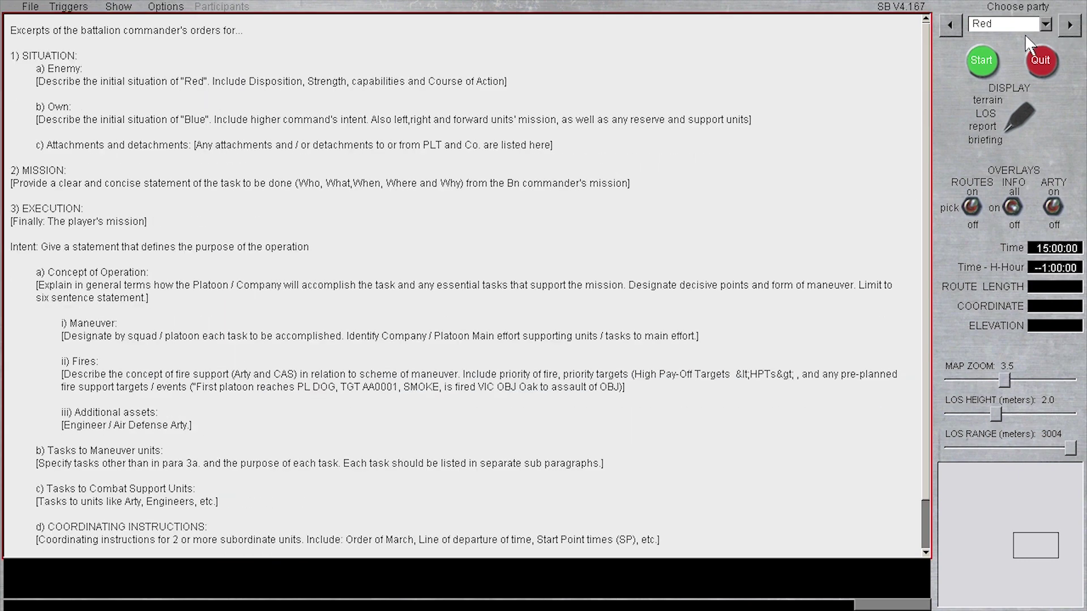
left_click(984, 61)
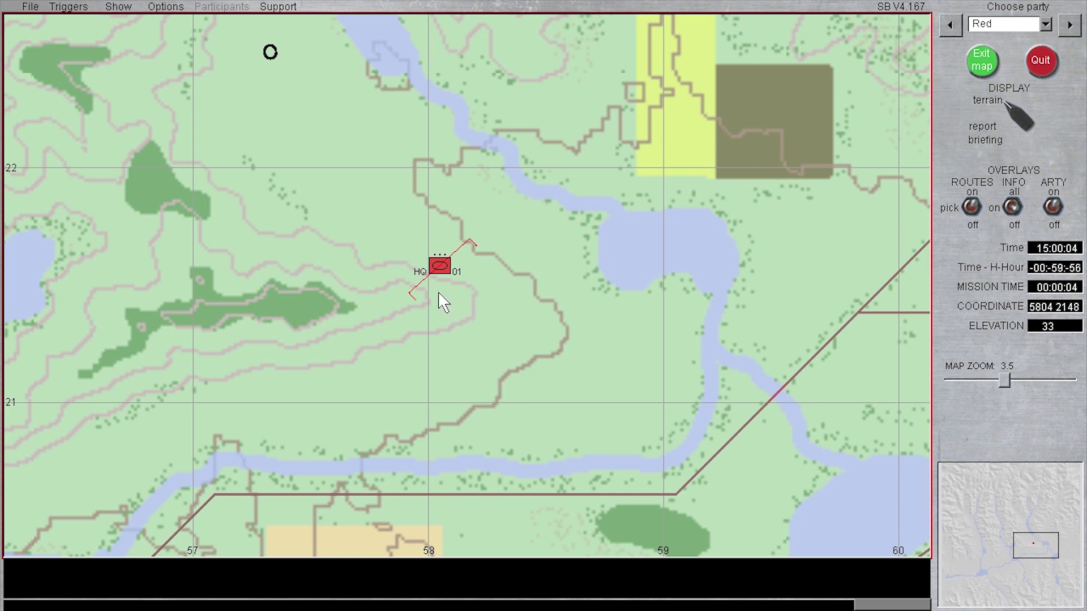
scroll(372, 267, "up", 3)
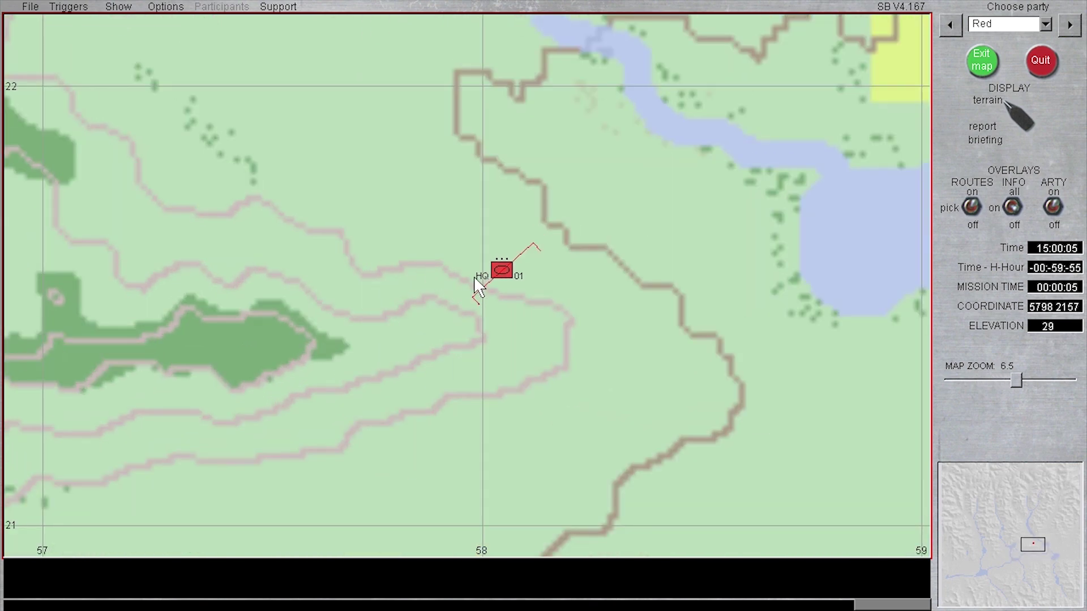
left_click(503, 272)
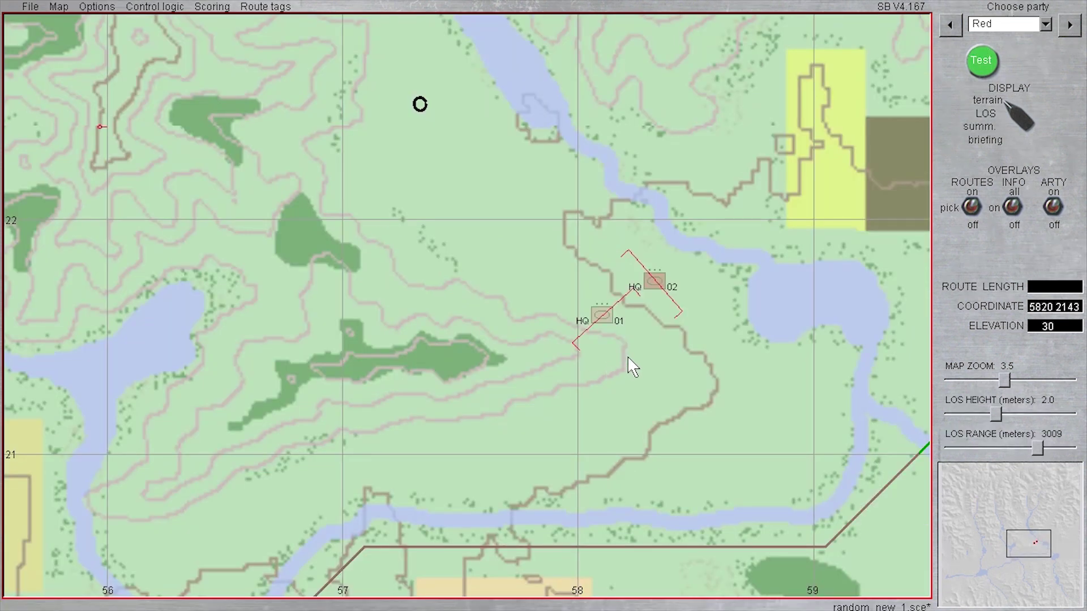
Drag HQ 01 and HQ 02 south-west to sit side by side near grid line 21
left_click(603, 324)
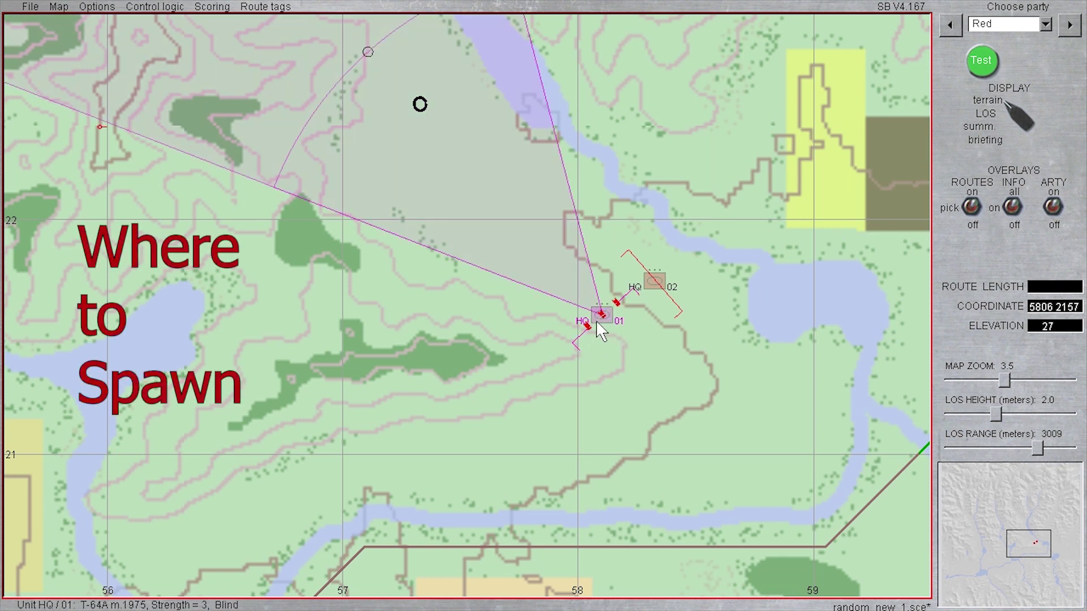
left_click_drag(603, 323, 427, 454)
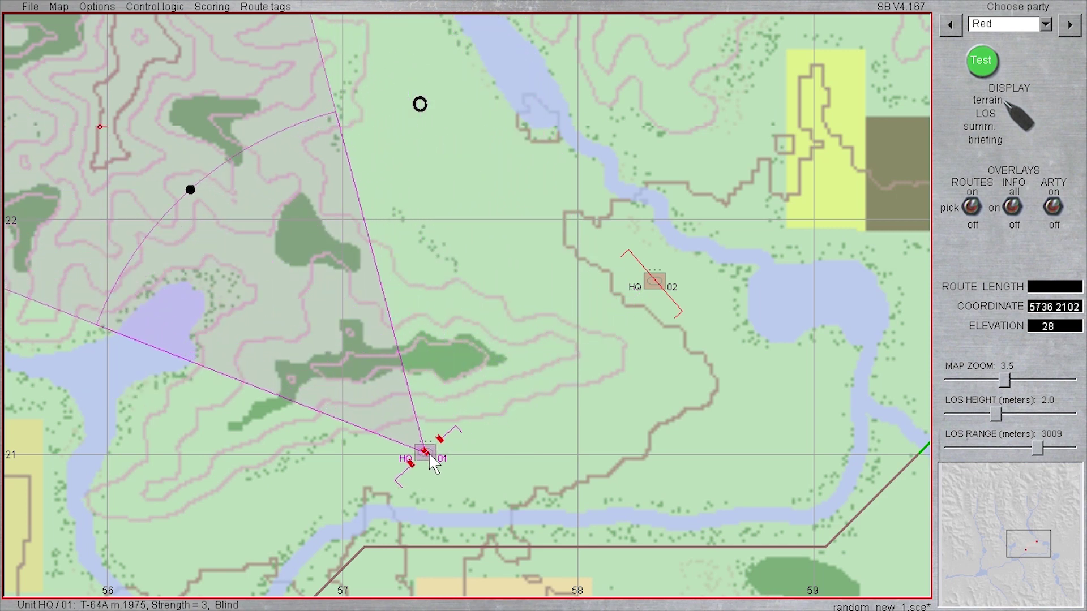
left_click(658, 285)
left_click_drag(656, 281, 534, 451)
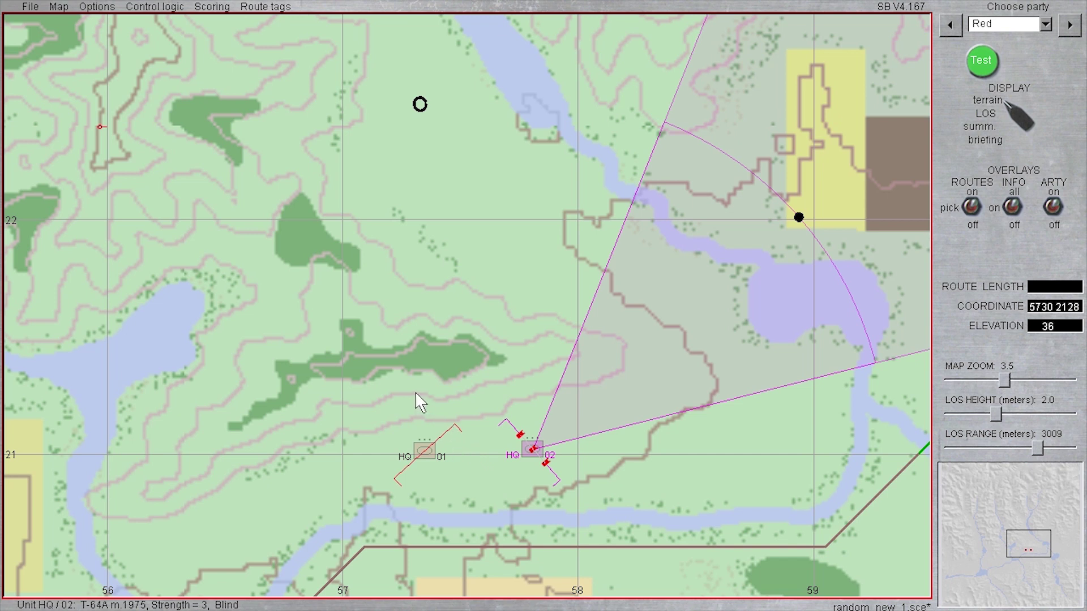
left_click(405, 422)
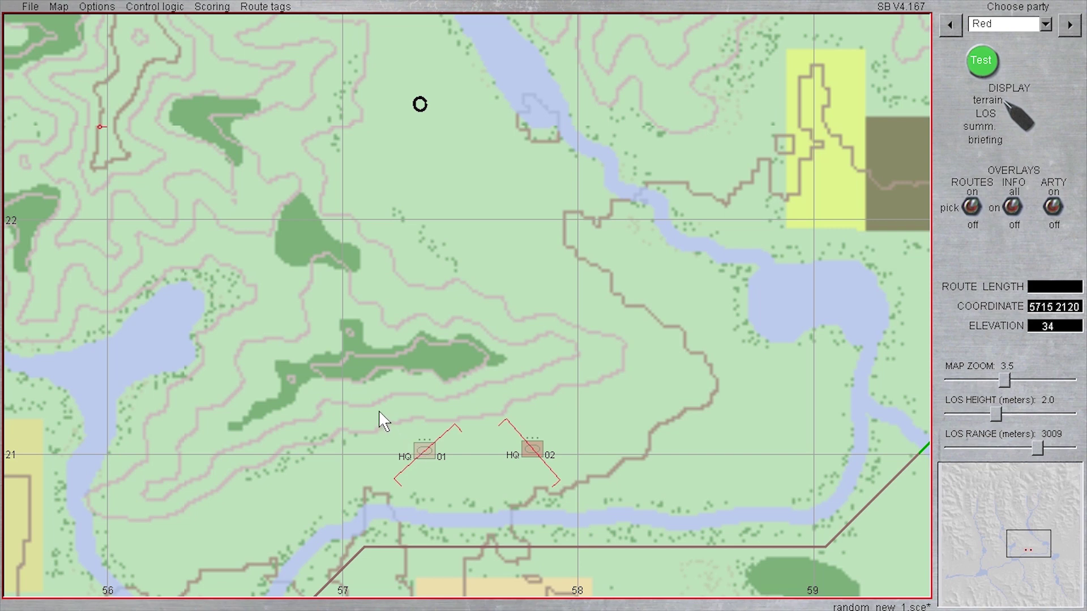
Add two march routes from HQ 01, one north-west and one ending at waypoint 2
right_click(426, 455)
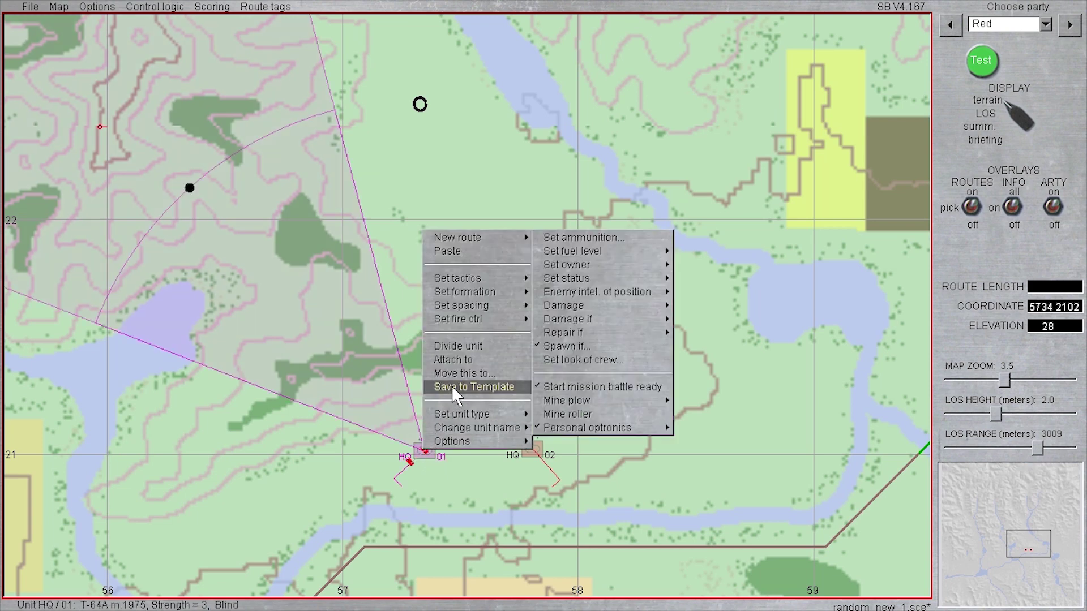
mouse_move(474, 244)
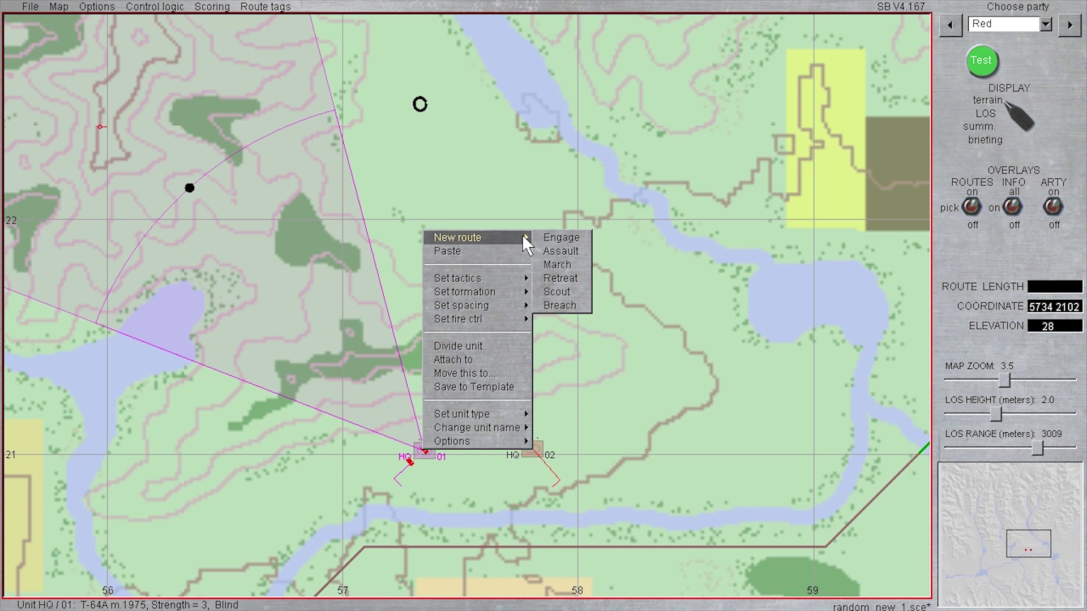
left_click(549, 270)
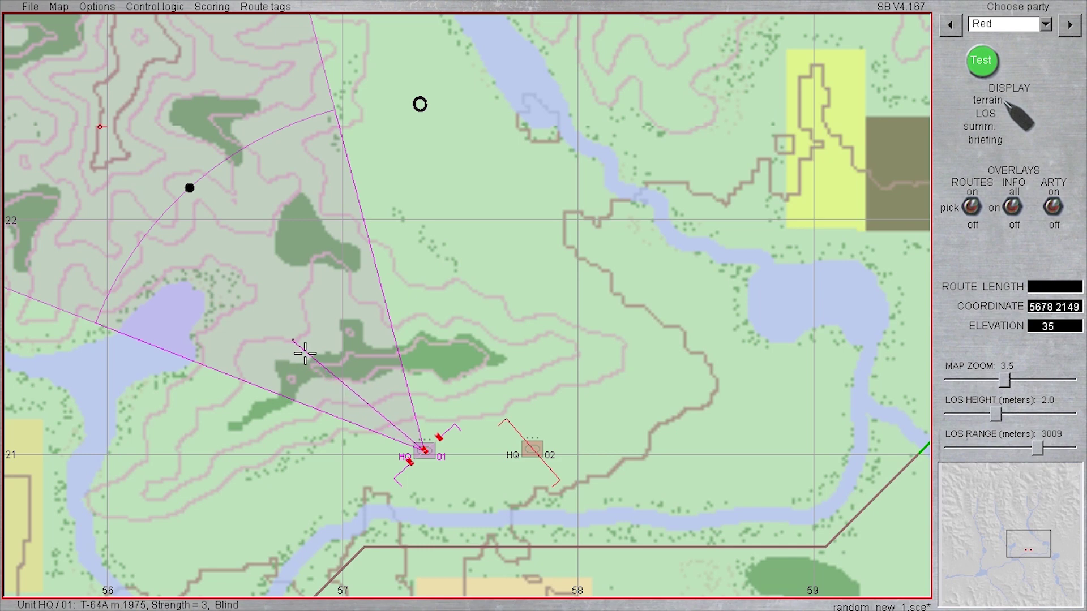
left_click(293, 340)
right_click(423, 451)
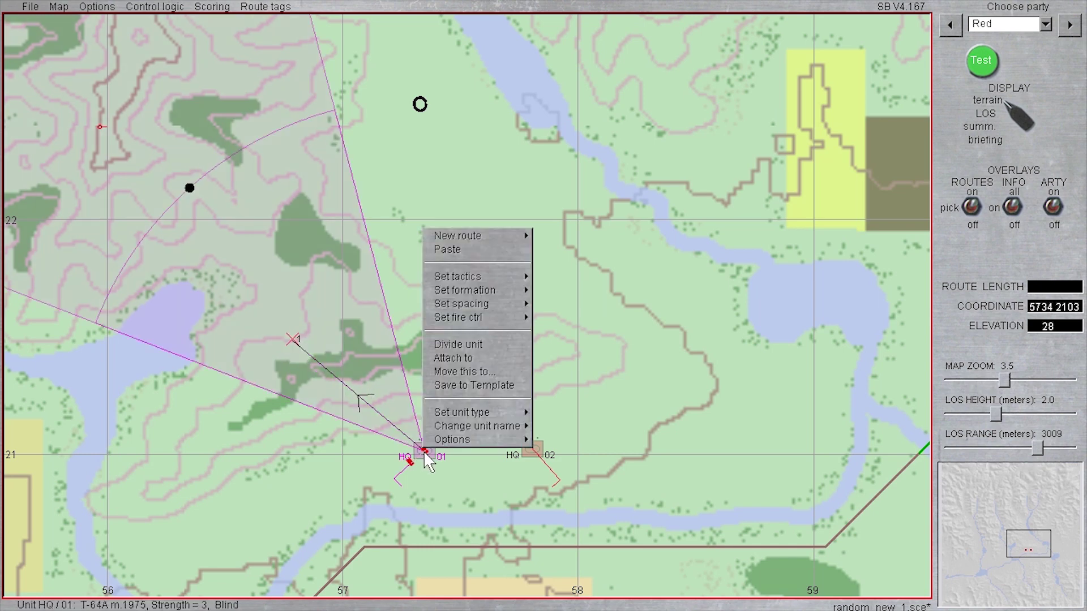
mouse_move(530, 236)
left_click(569, 261)
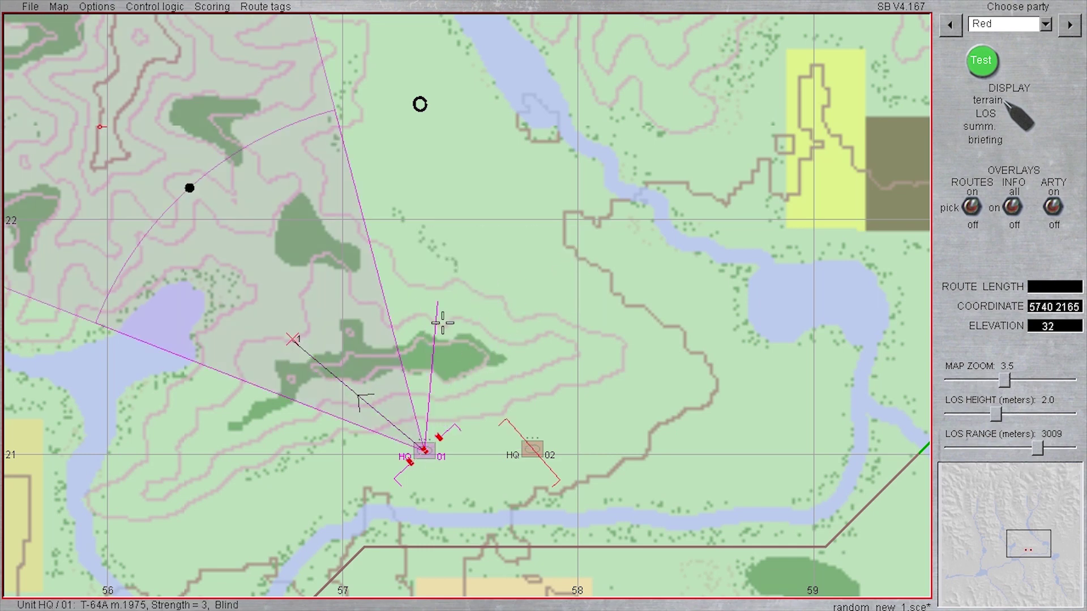
left_click(379, 306)
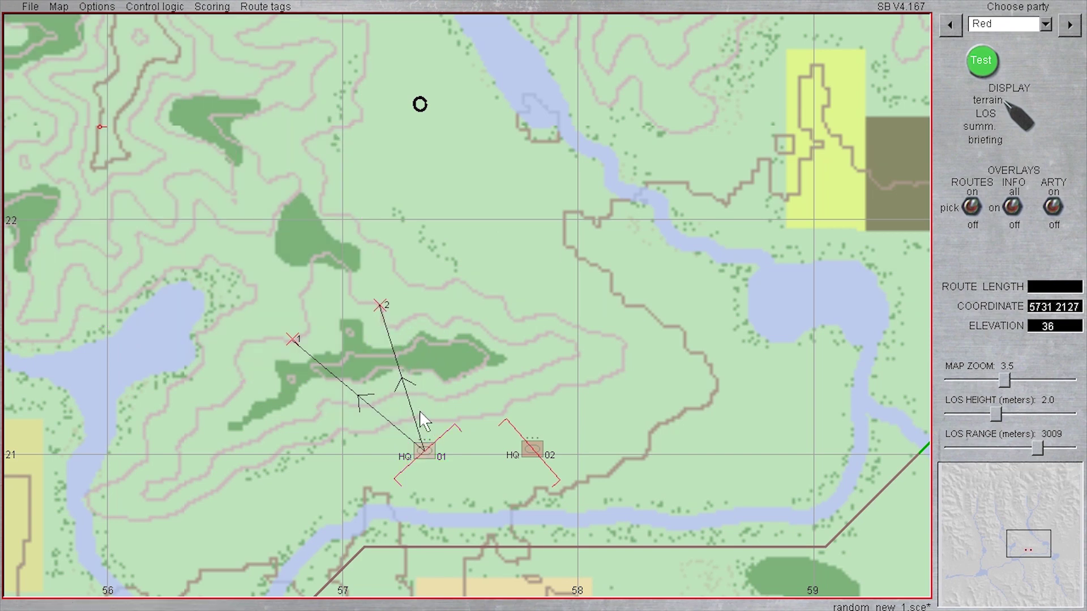
Add a third HQ 01 march route ending at waypoint 3, then select the routes
right_click(430, 452)
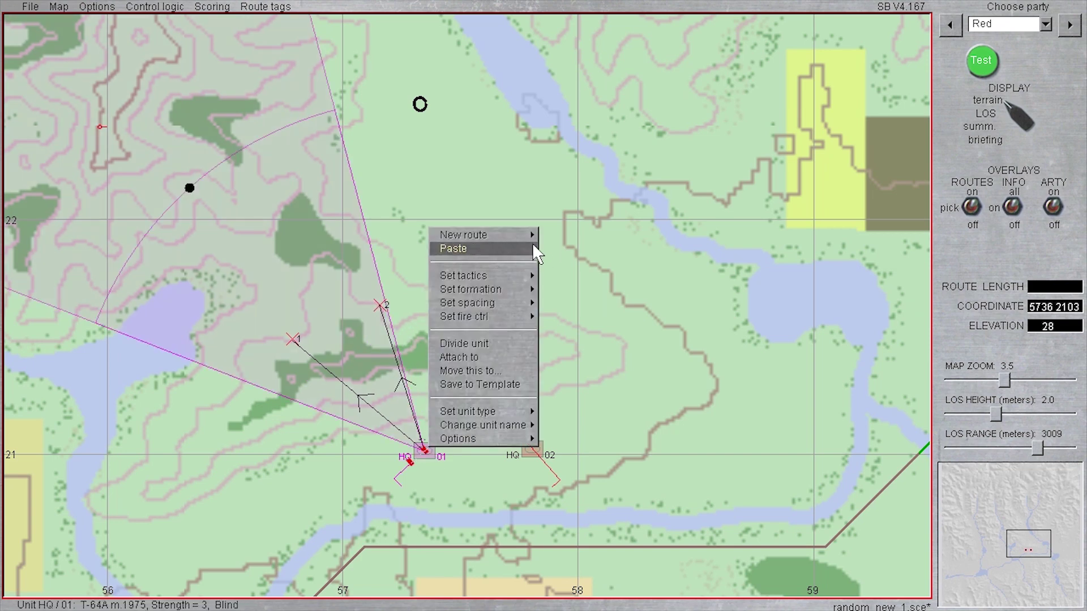
mouse_move(529, 236)
left_click(566, 262)
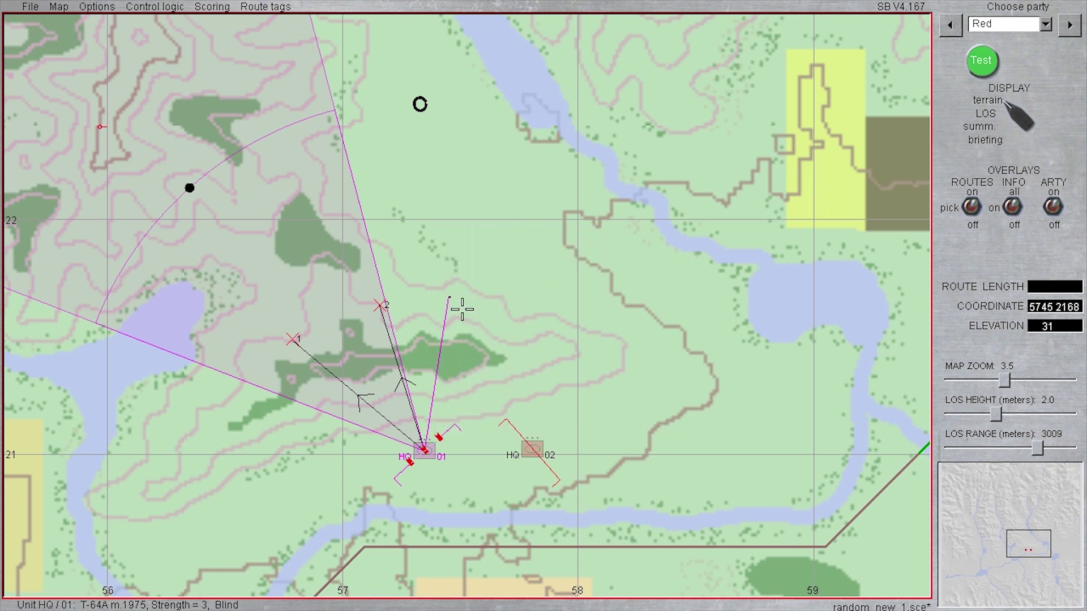
left_click(449, 296)
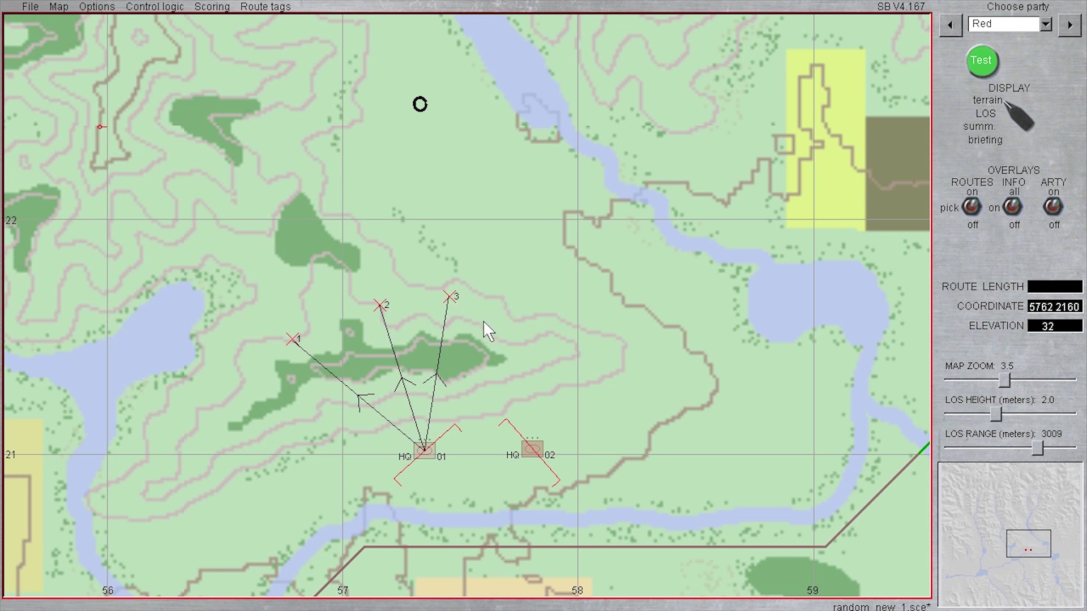
left_click(385, 419)
left_click(408, 398, "shift")
Make the first route jump to its end when random variable X63 is 0 to 35
right_click(434, 390)
mouse_move(440, 398)
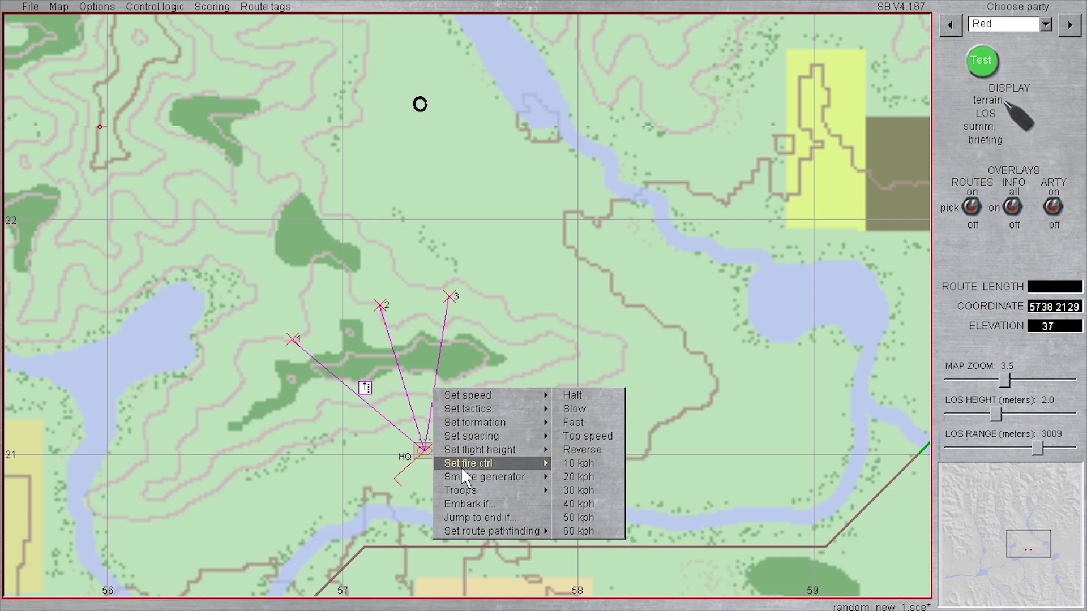
left_click(473, 519)
left_click_drag(376, 226, 374, 137)
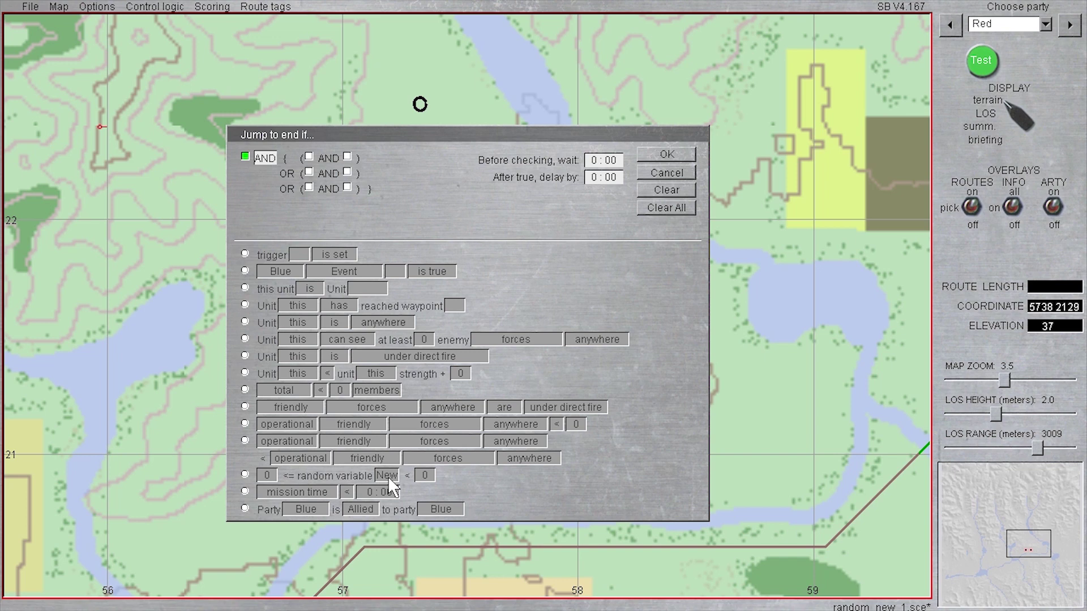
left_click(245, 476)
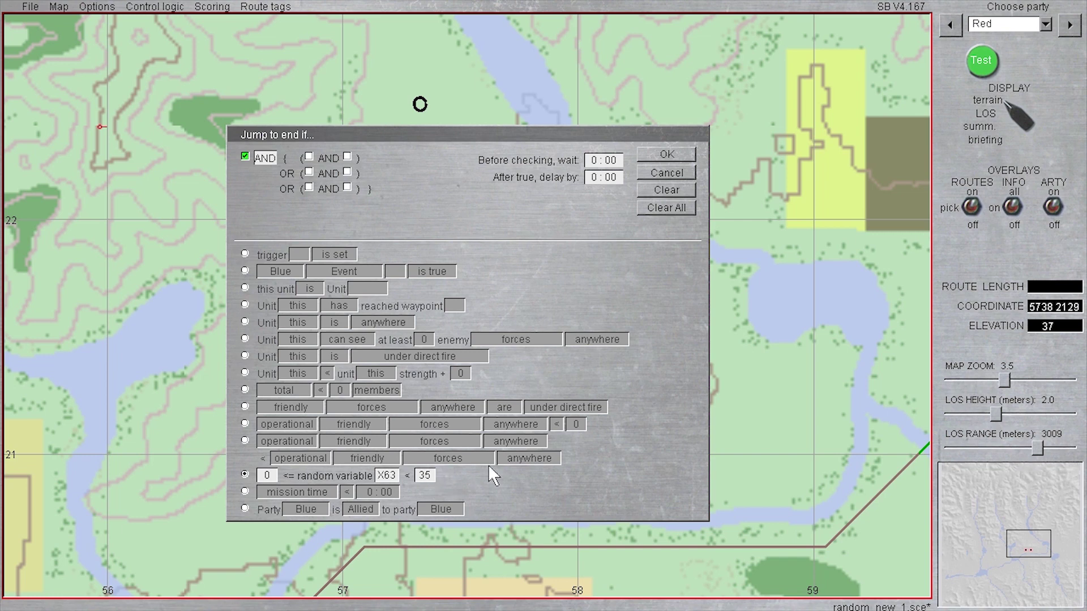
left_click(662, 156)
Set random-variable X63 jump-to-end conditions on the two remaining HQ 01 routes
right_click(398, 357)
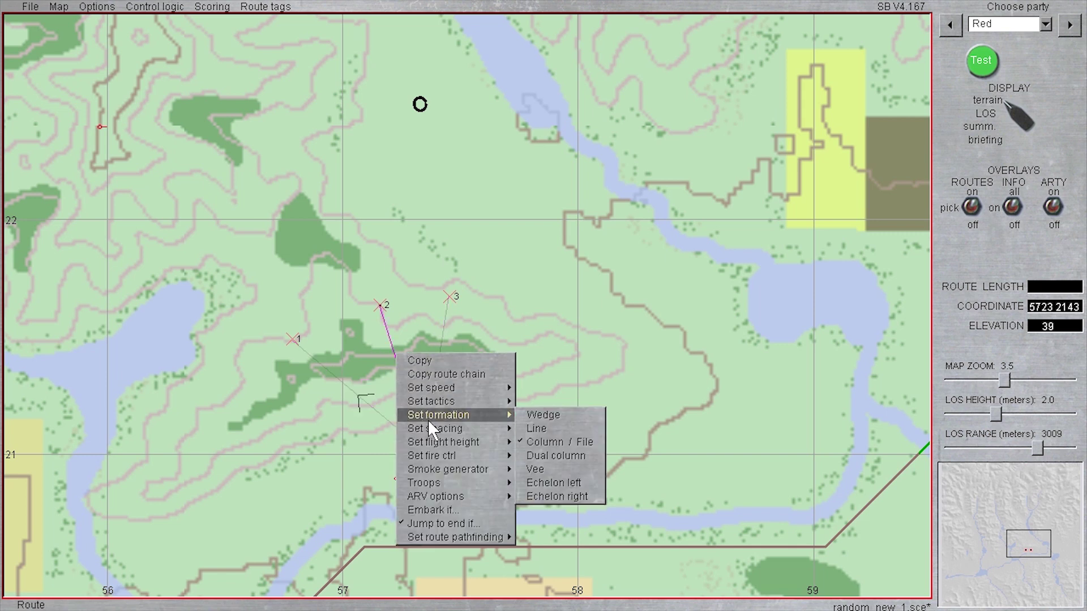
left_click(439, 524)
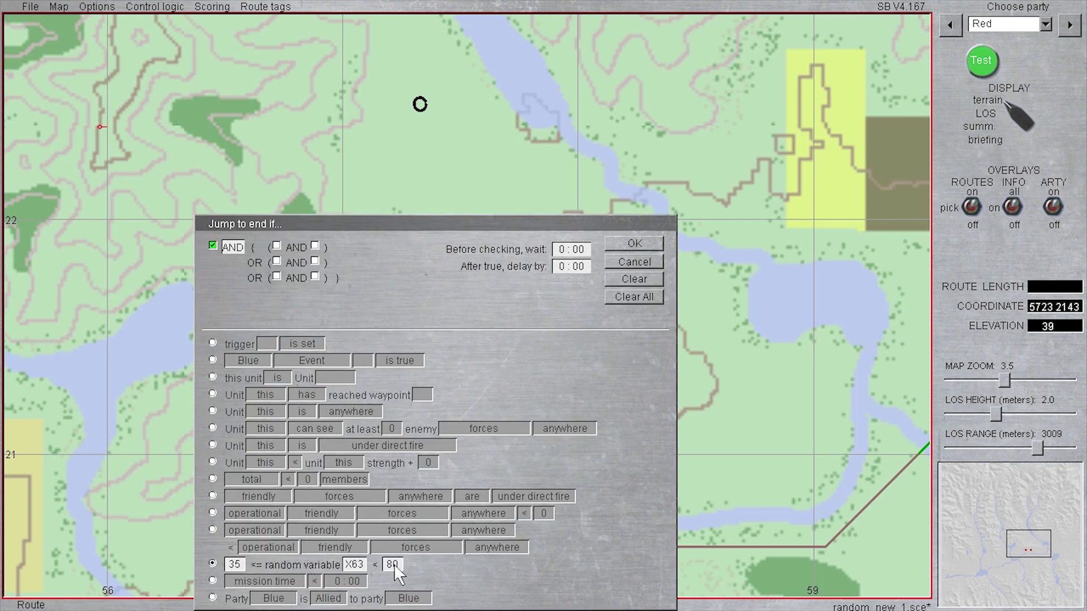
left_click(651, 245)
right_click(440, 366)
left_click(487, 535)
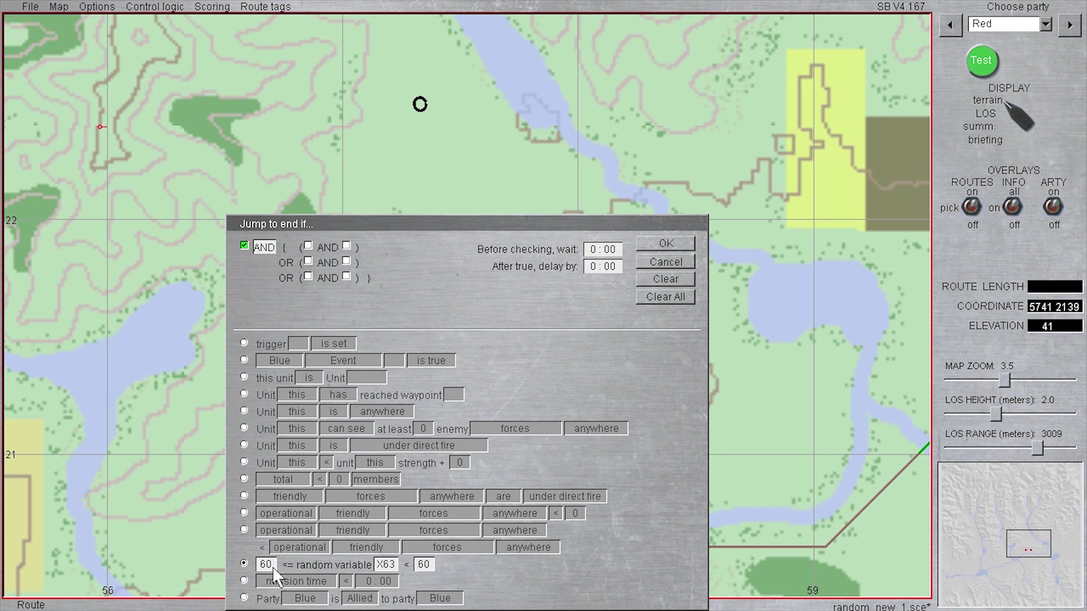
left_click(650, 262)
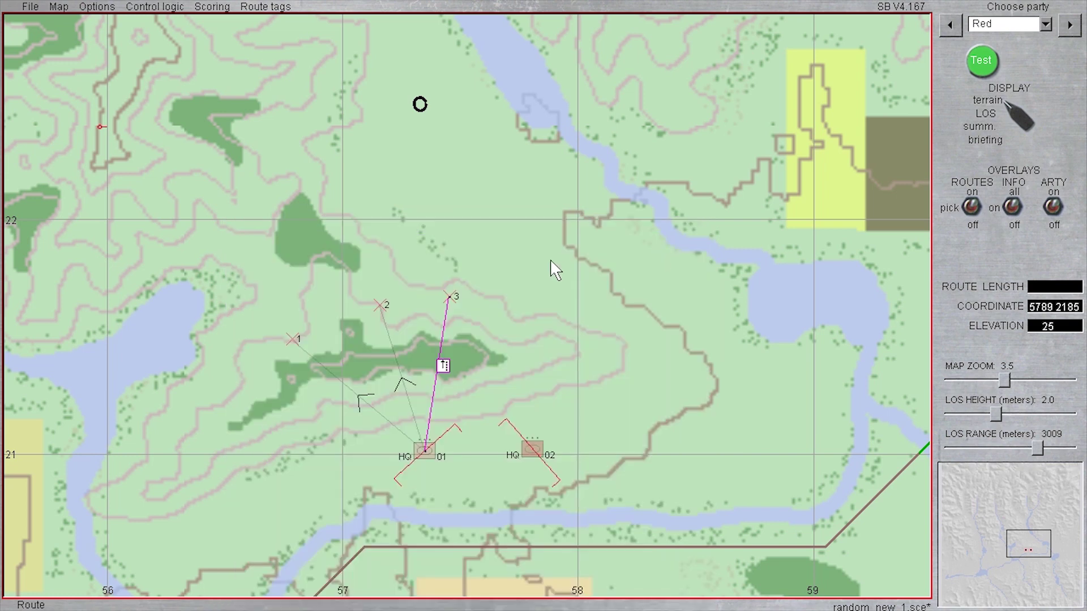
Copy HQ 01's routes to waypoints 1 and 2 and paste both onto HQ 02
right_click(378, 413)
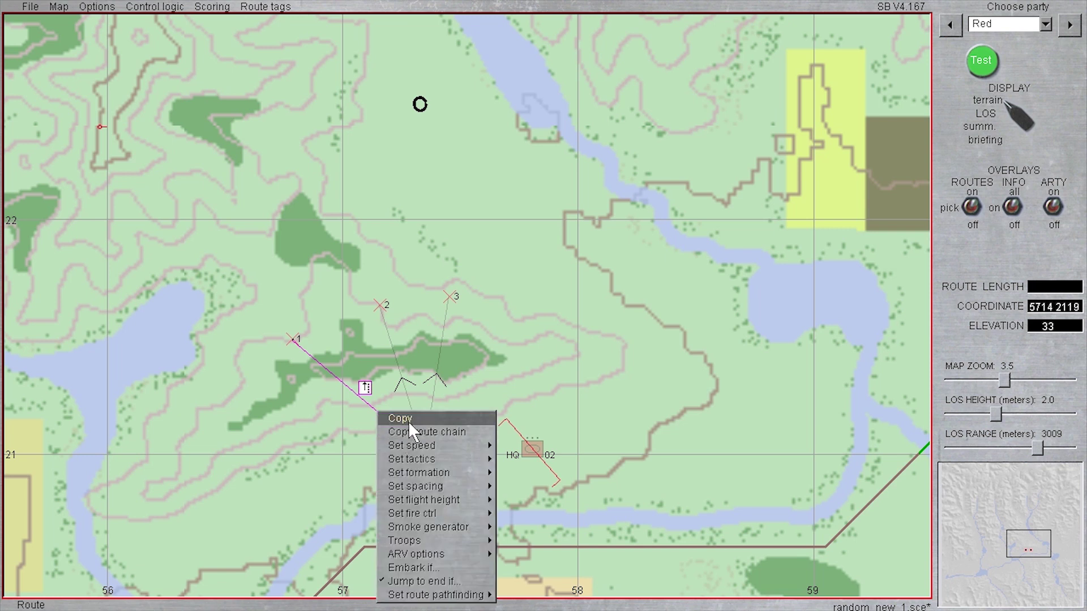
left_click(408, 421)
left_click(533, 450)
right_click(531, 446)
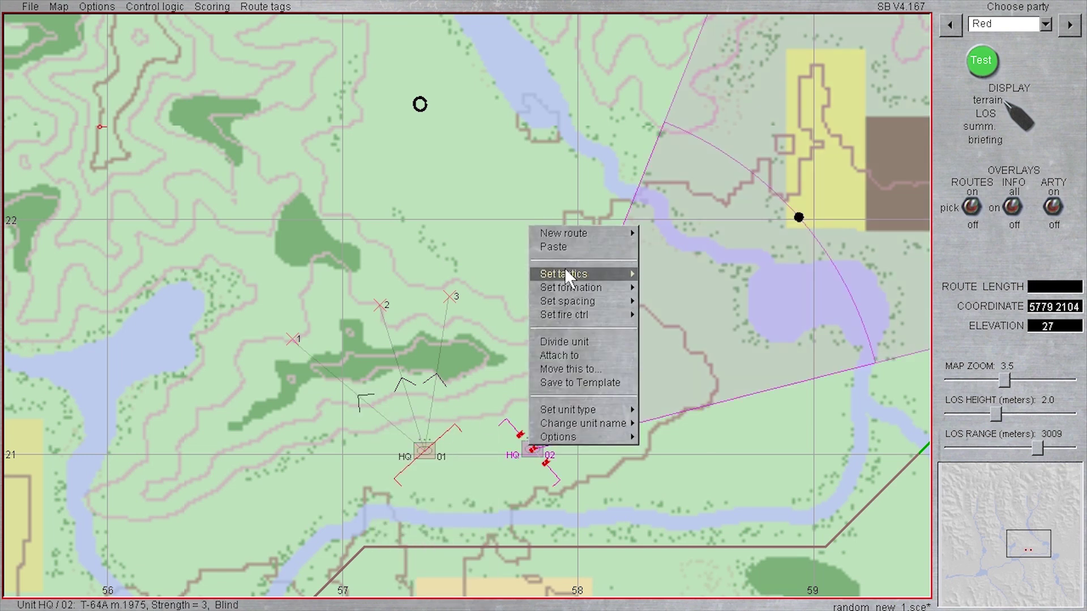
left_click(570, 246)
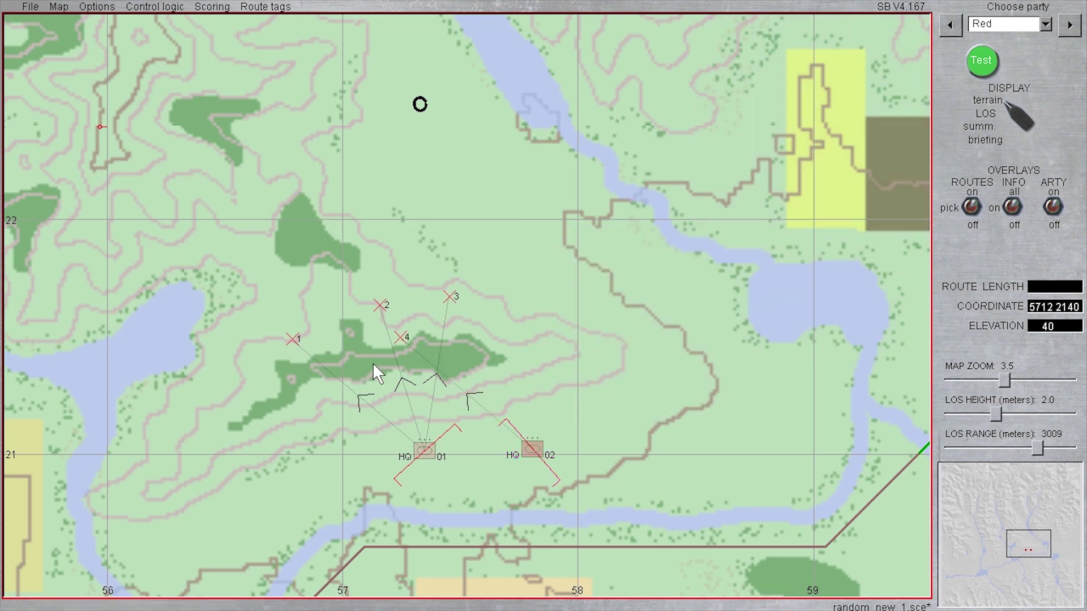
left_click(401, 368)
right_click(403, 366)
left_click(430, 373)
left_click(532, 448)
right_click(532, 447)
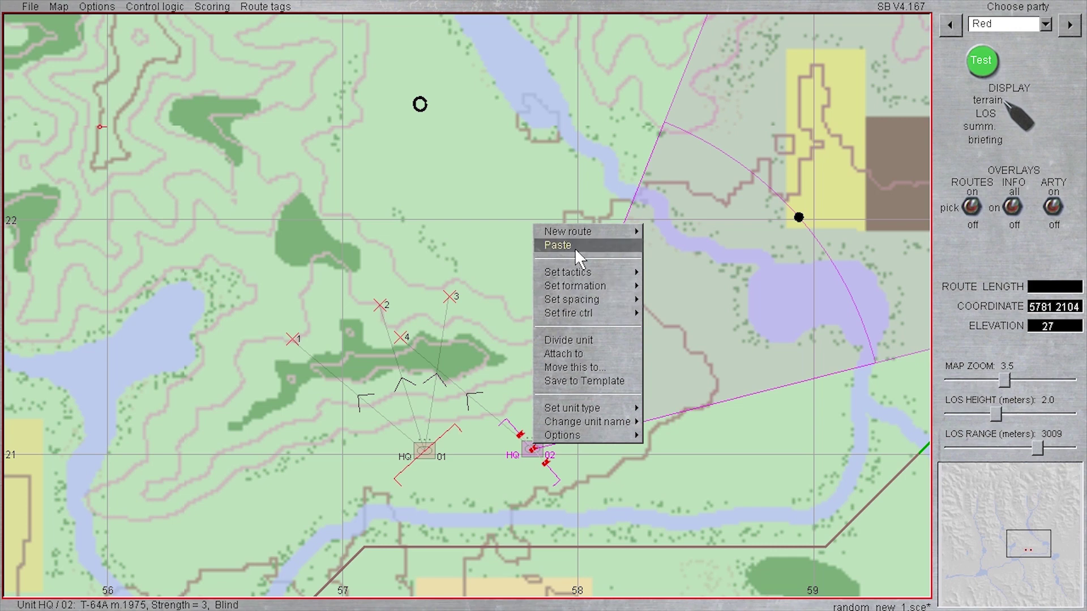
left_click(575, 248)
Paste the route to waypoint 3 onto HQ 02 and spread waypoints 4–6 further east
left_click(439, 393)
right_click(441, 394)
left_click(498, 416)
left_click(534, 449)
right_click(535, 450)
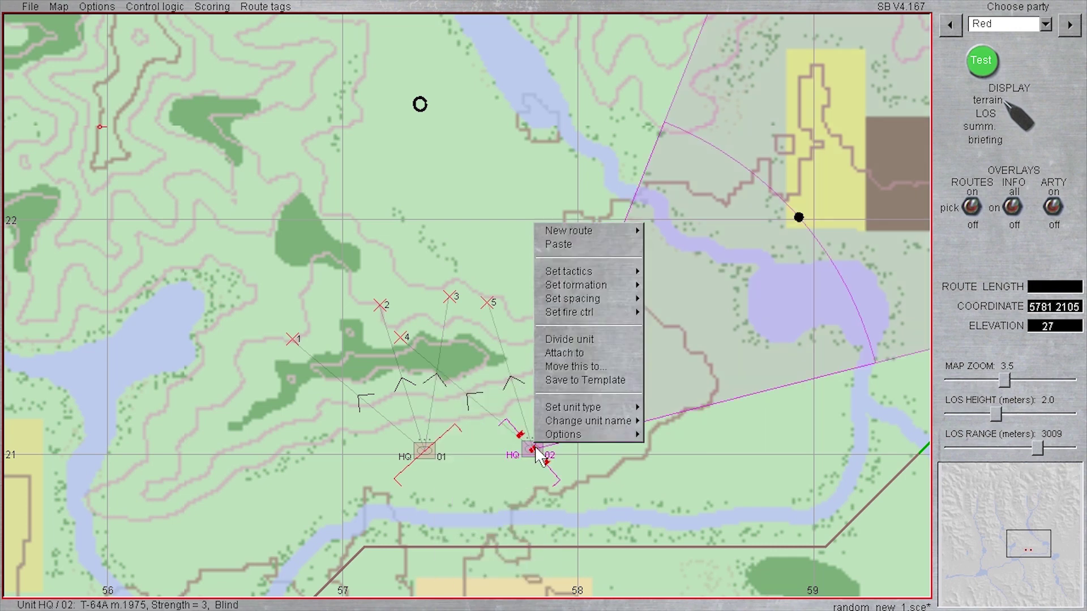
left_click(582, 245)
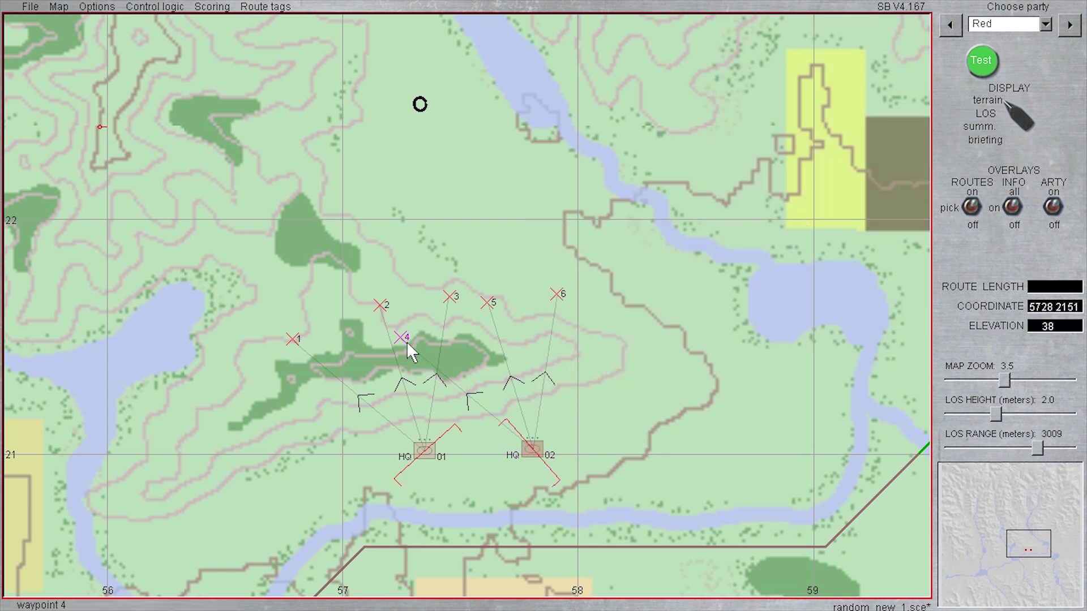
left_click_drag(404, 343, 593, 335)
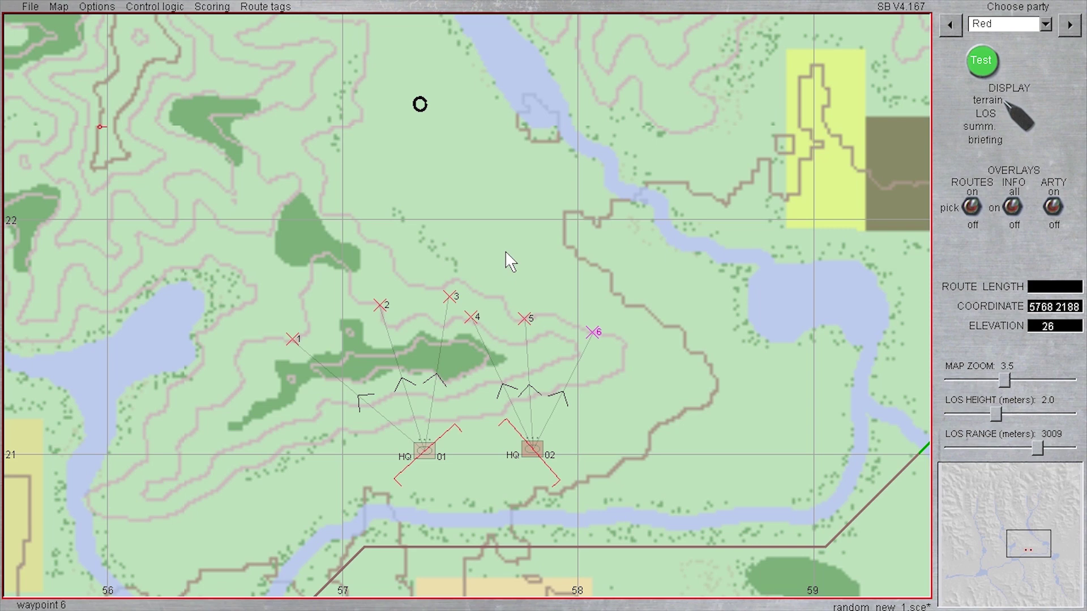
left_click(506, 252)
Start a mission test and check it in the Mission Debugger
left_click(980, 60)
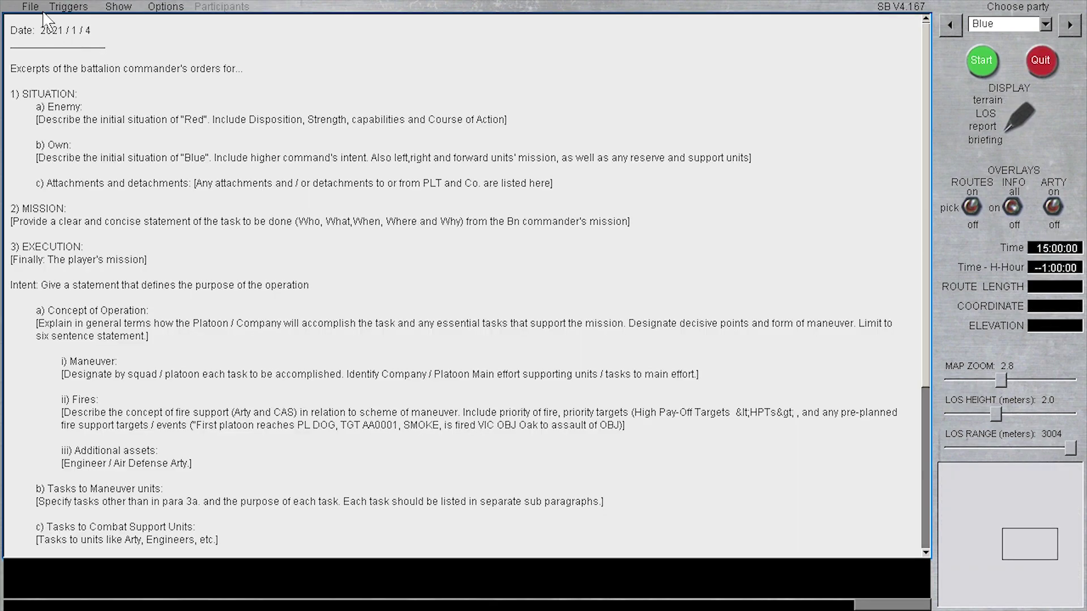
left_click(31, 6)
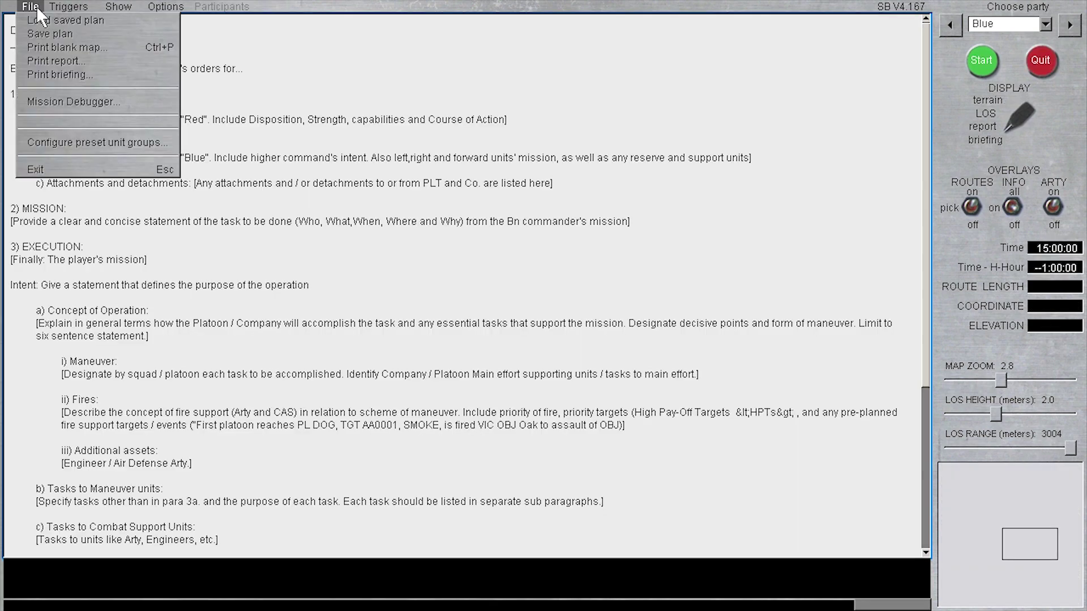
left_click(67, 104)
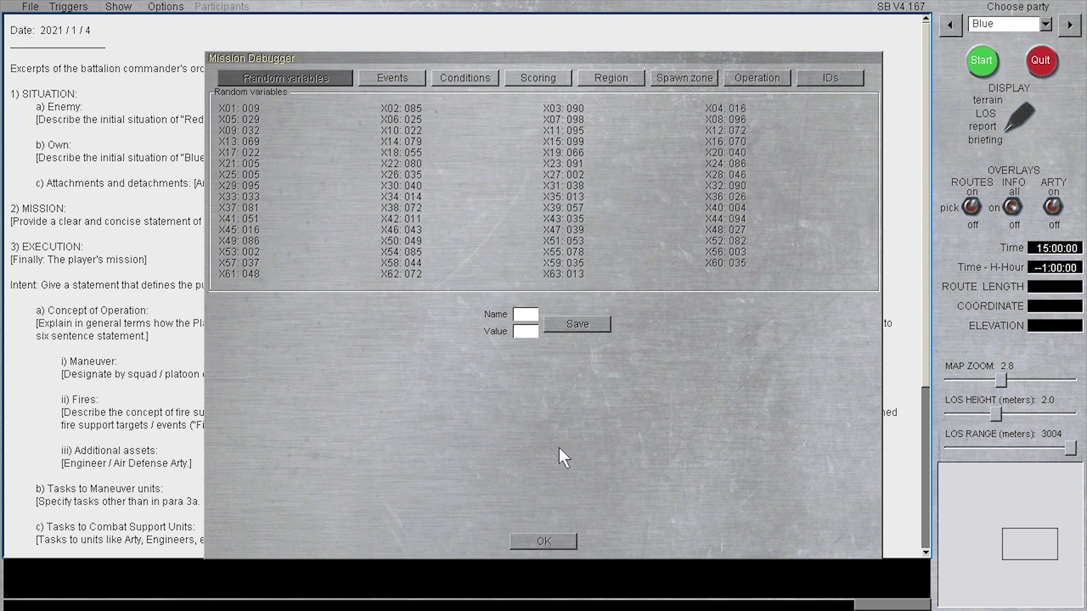
left_click(533, 547)
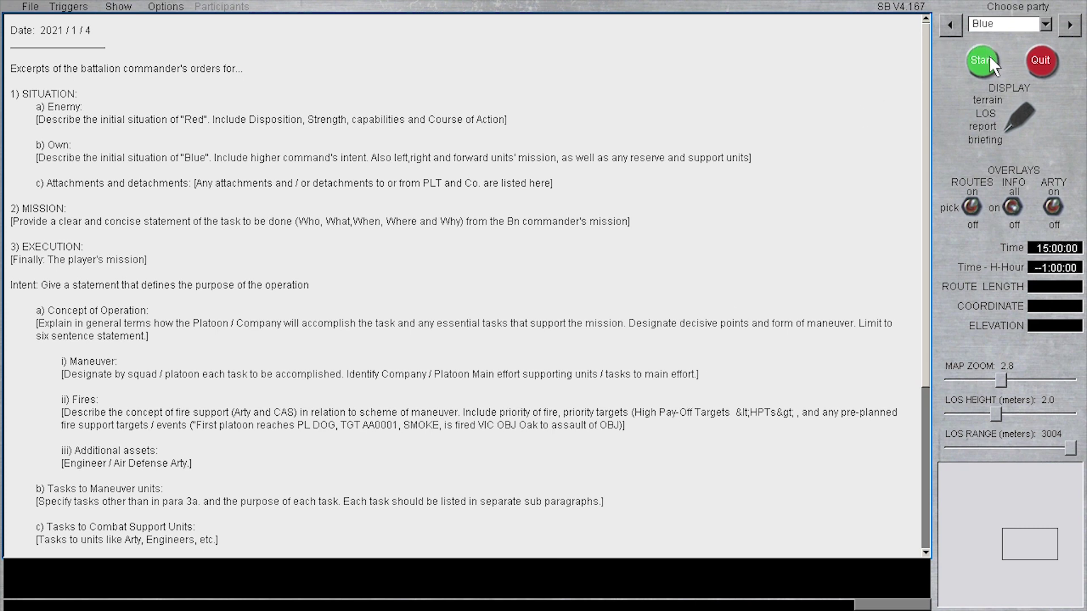
Run the test as the Red party, then return to mission editing
left_click(1067, 32)
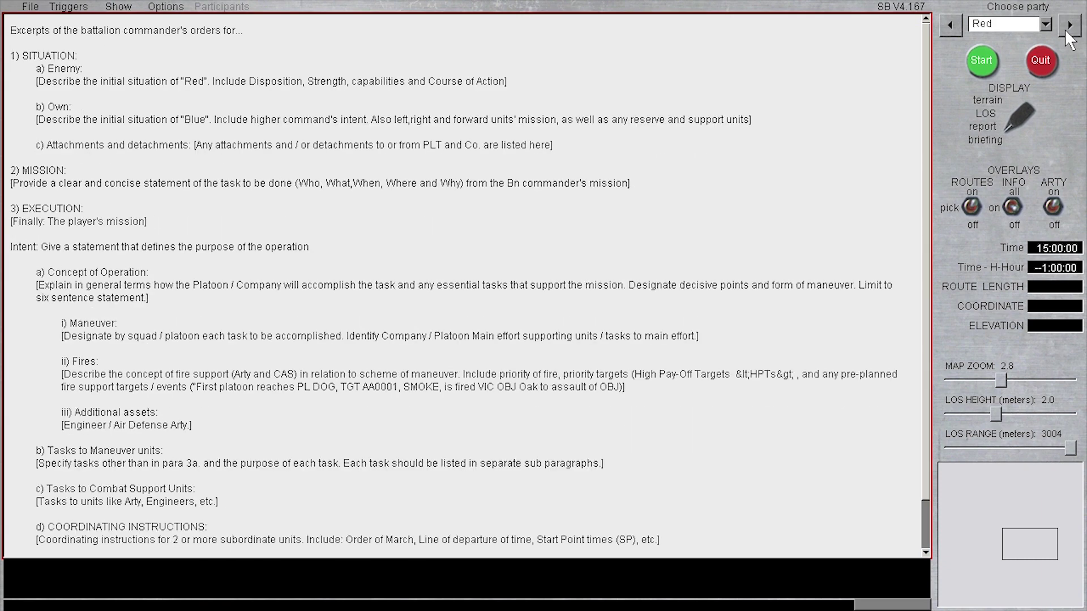
left_click(986, 67)
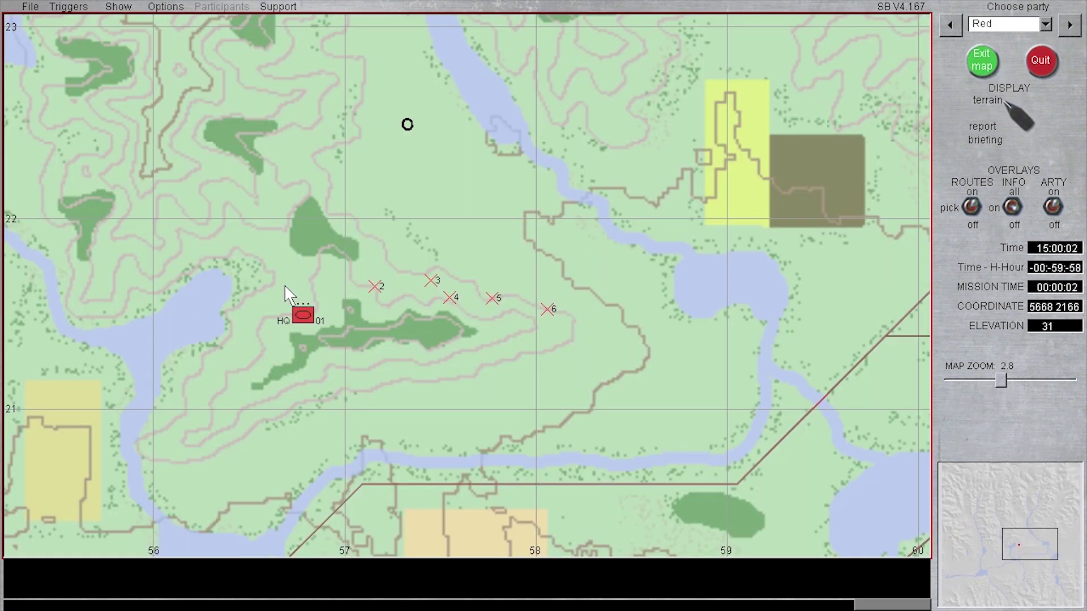
scroll(285, 286, "up", 3)
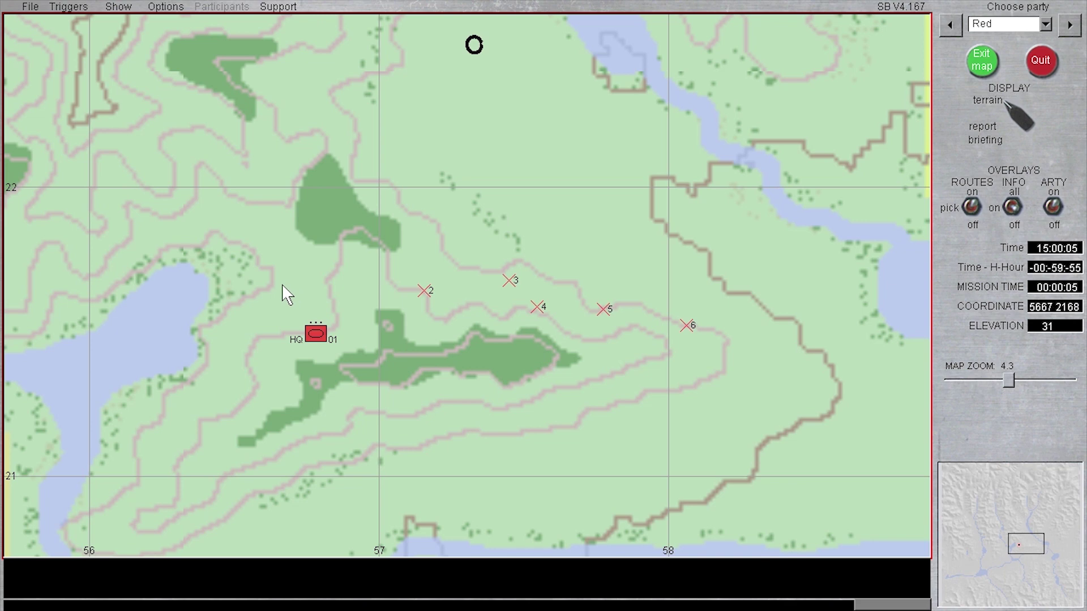
scroll(250, 403, "down", 3)
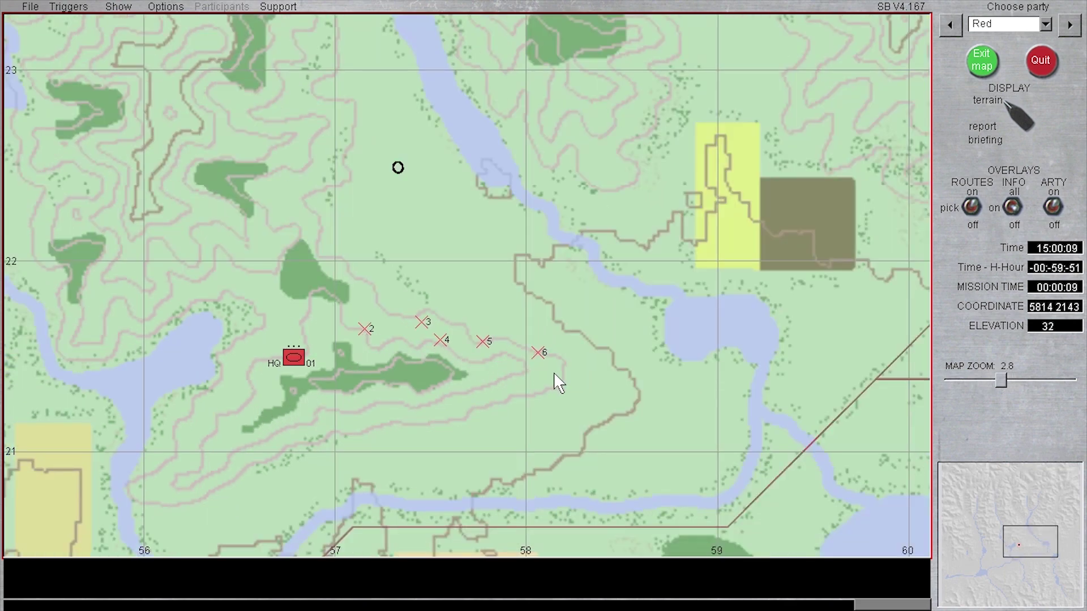
left_click(26, 5)
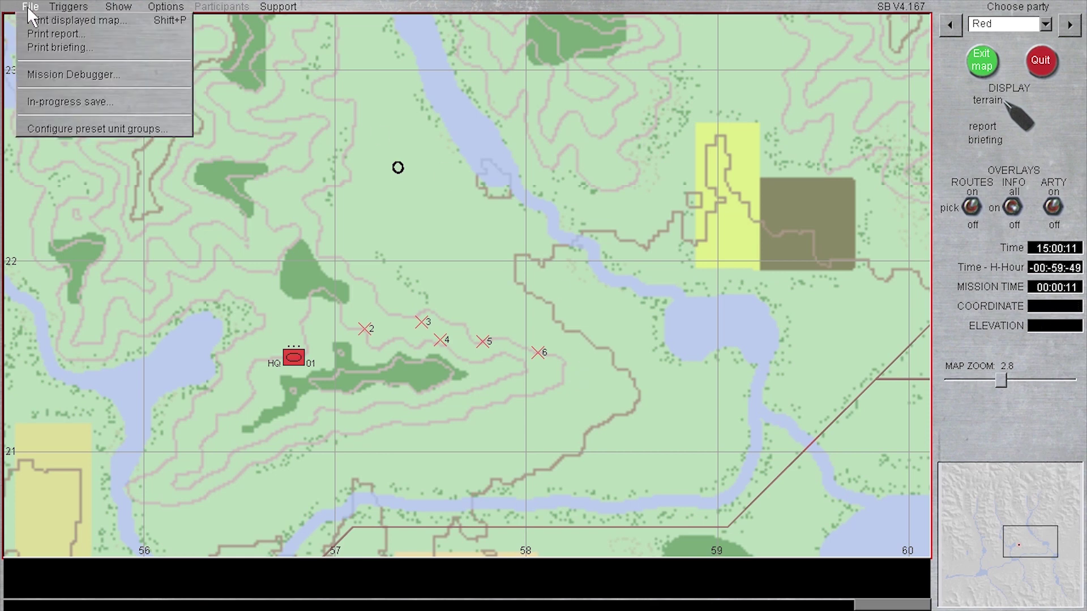
left_click(49, 74)
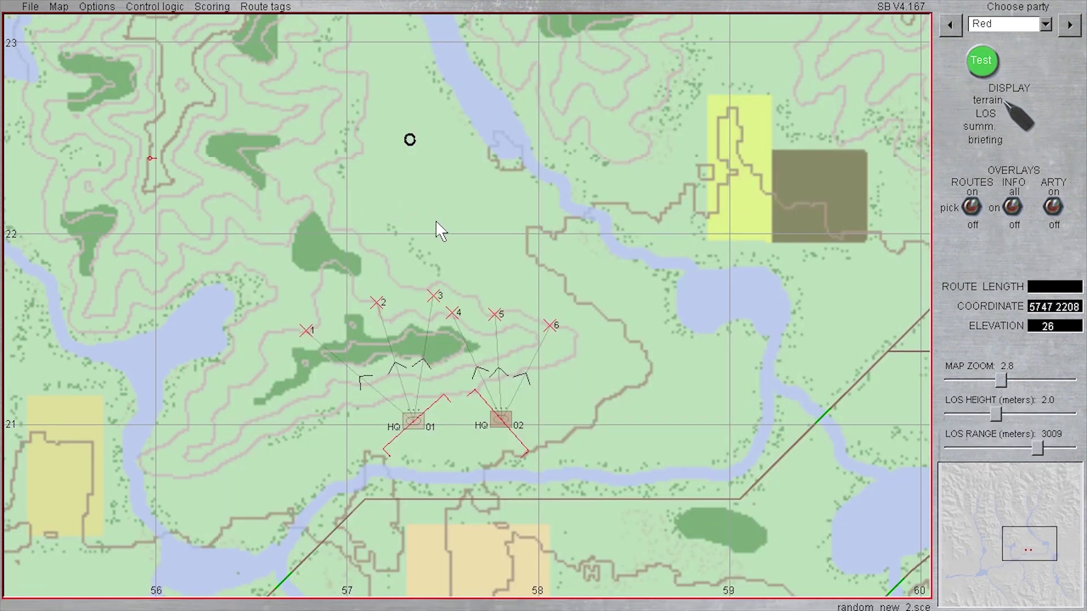
Delete the old route waypoints and start a new HQ/01 route ending at waypoint 1
left_click_drag(237, 198, 616, 378)
left_click(563, 355)
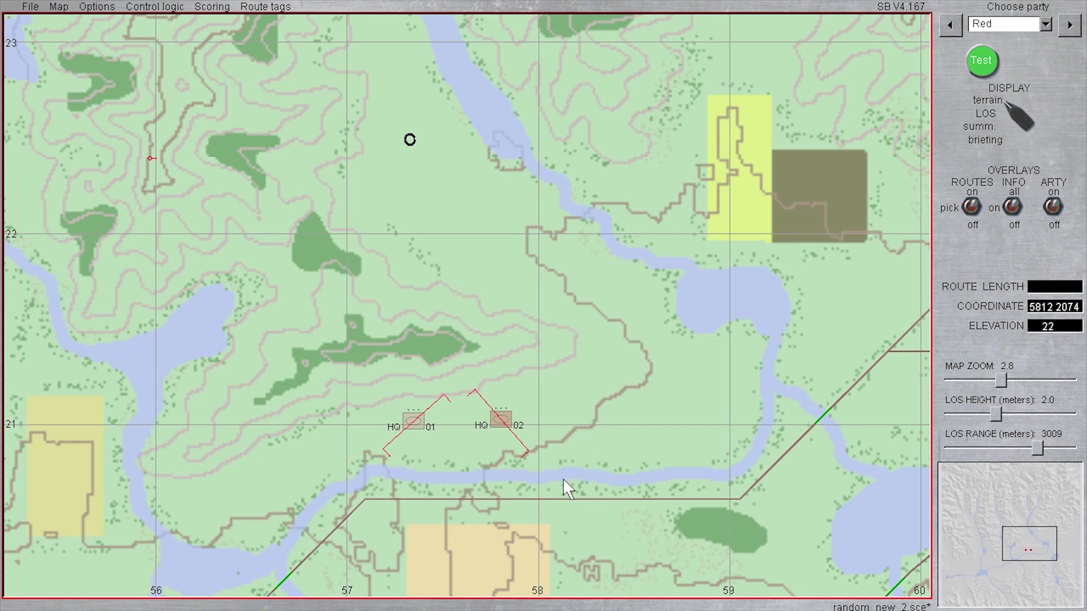
left_click(411, 424)
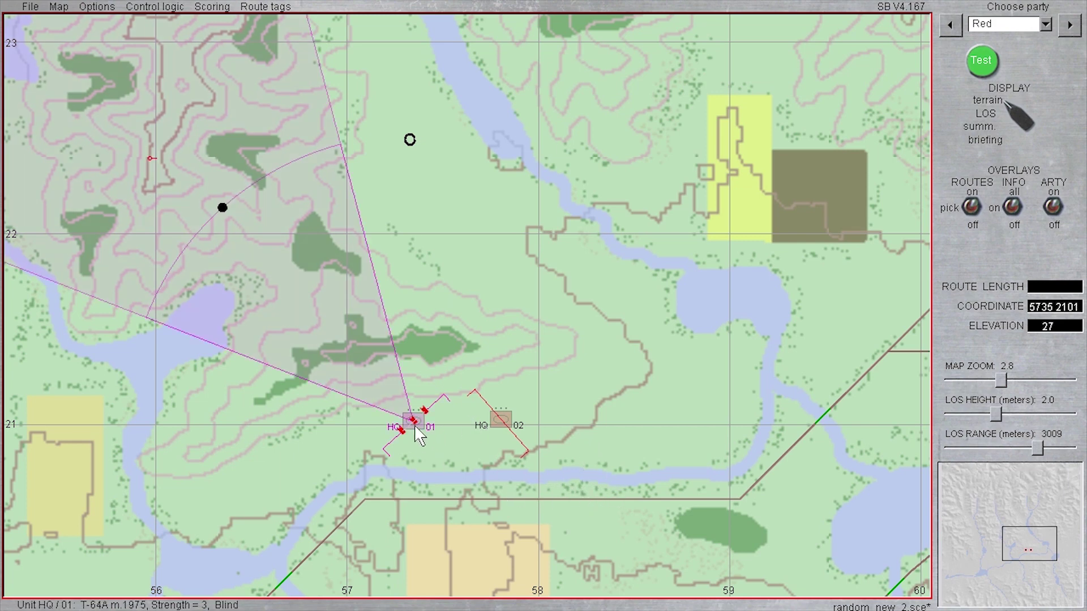
right_click(412, 422)
mouse_move(464, 225)
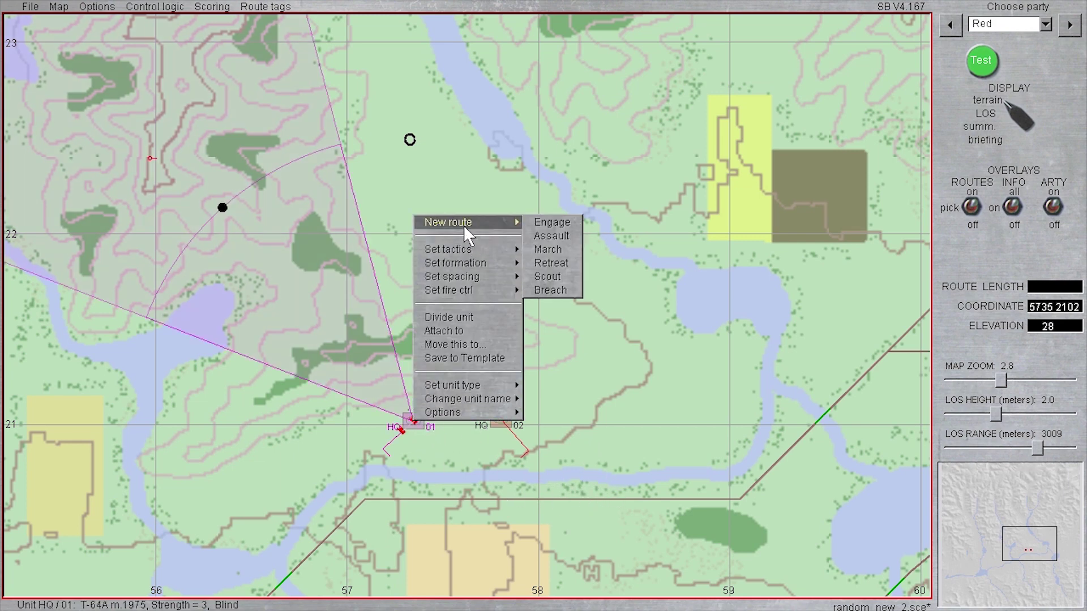
left_click(546, 241)
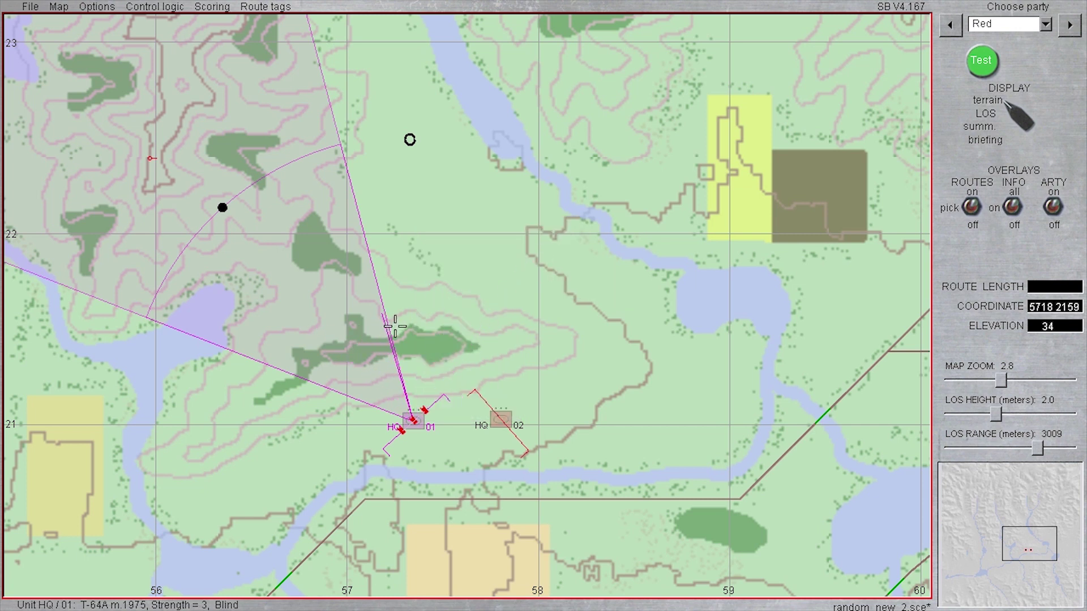
double_click(383, 312)
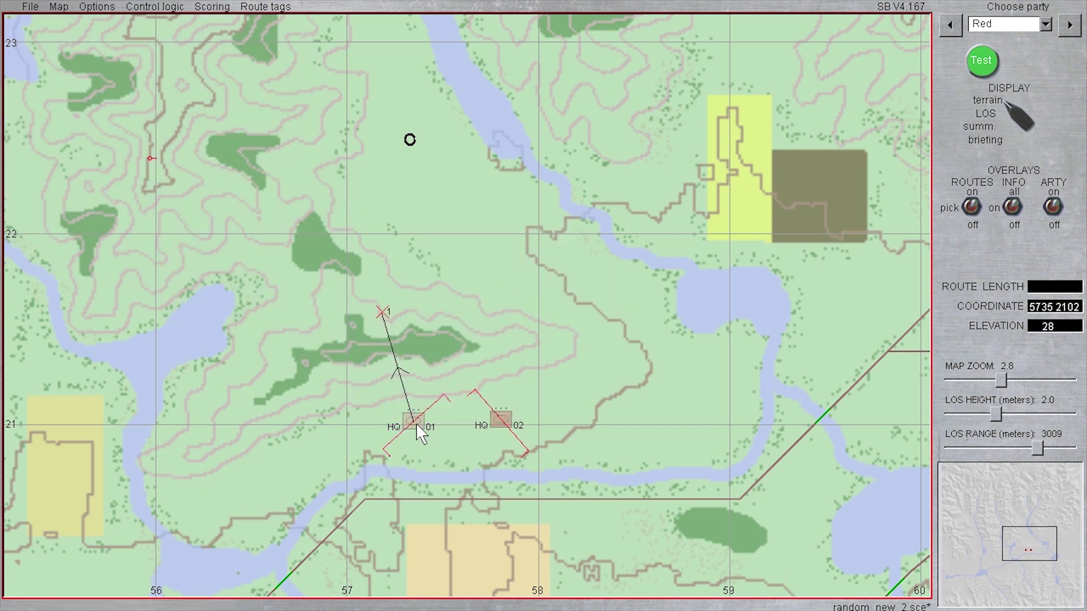
Branch three march routes from waypoint 1 to waypoints 2, 3 and 4
right_click(384, 315)
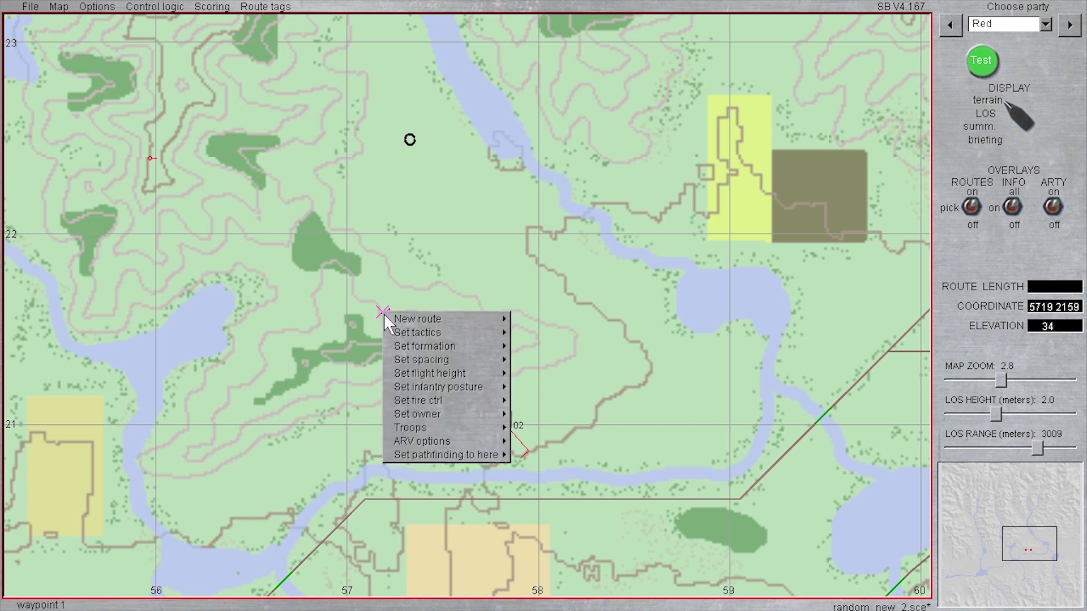
mouse_move(403, 332)
left_click(527, 346)
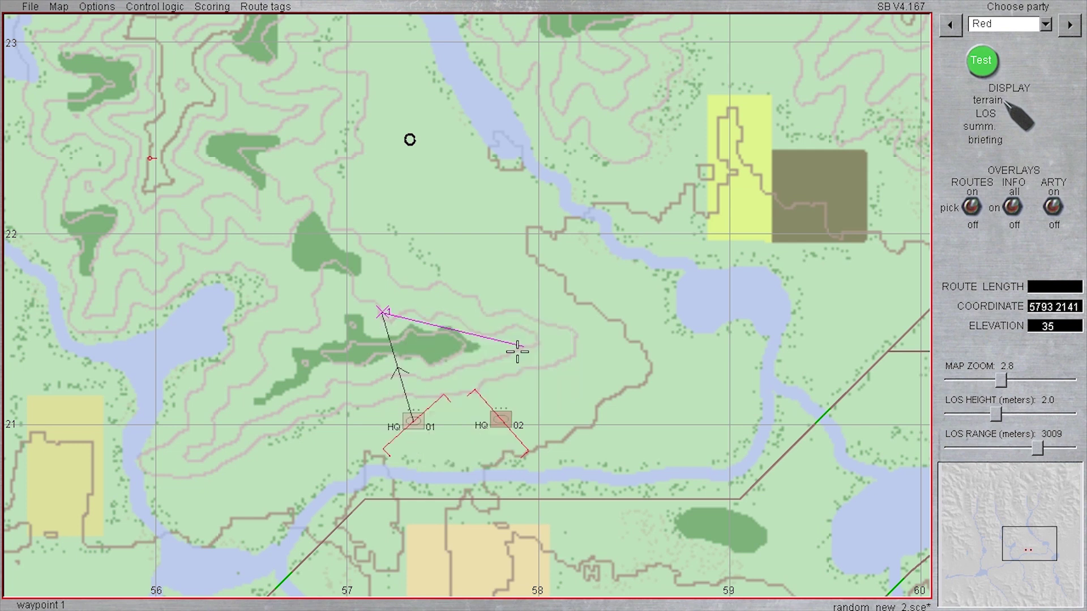
left_click(361, 245)
right_click(385, 313)
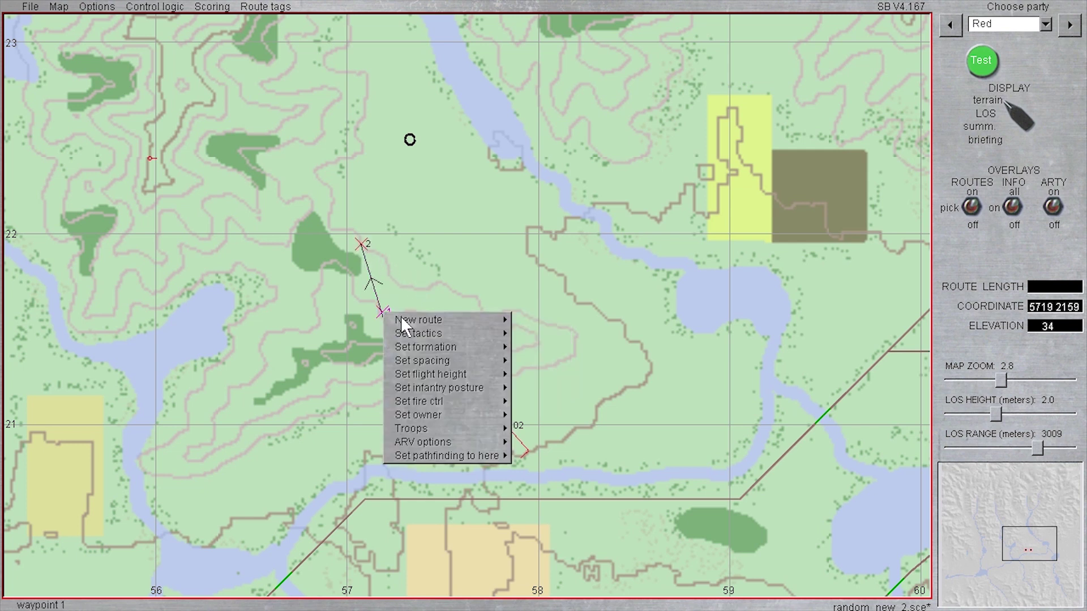
mouse_move(403, 320)
left_click(529, 348)
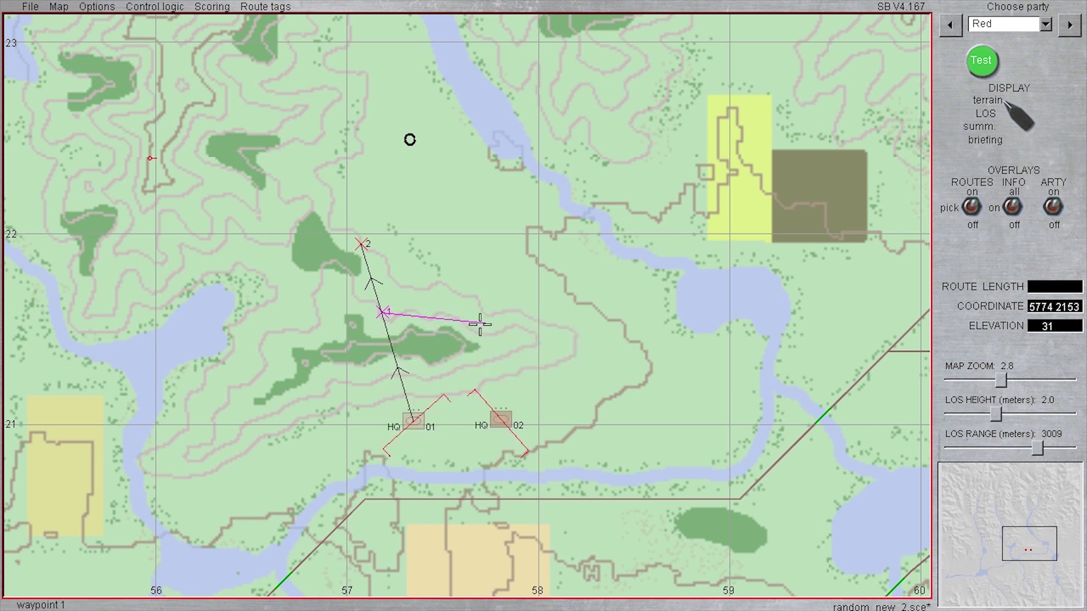
left_click(384, 243)
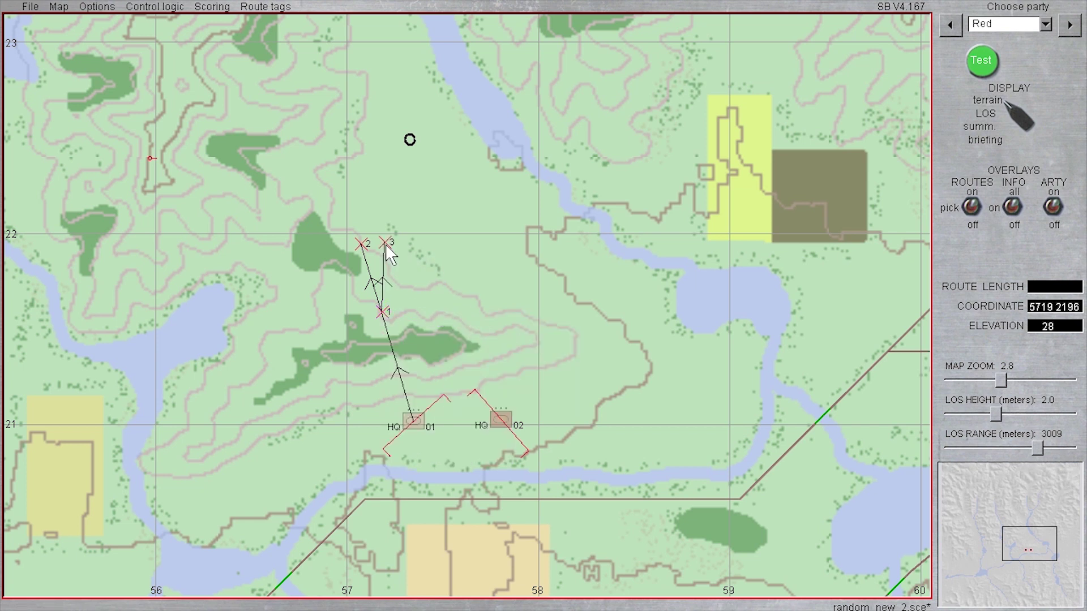
right_click(384, 314)
mouse_move(421, 323)
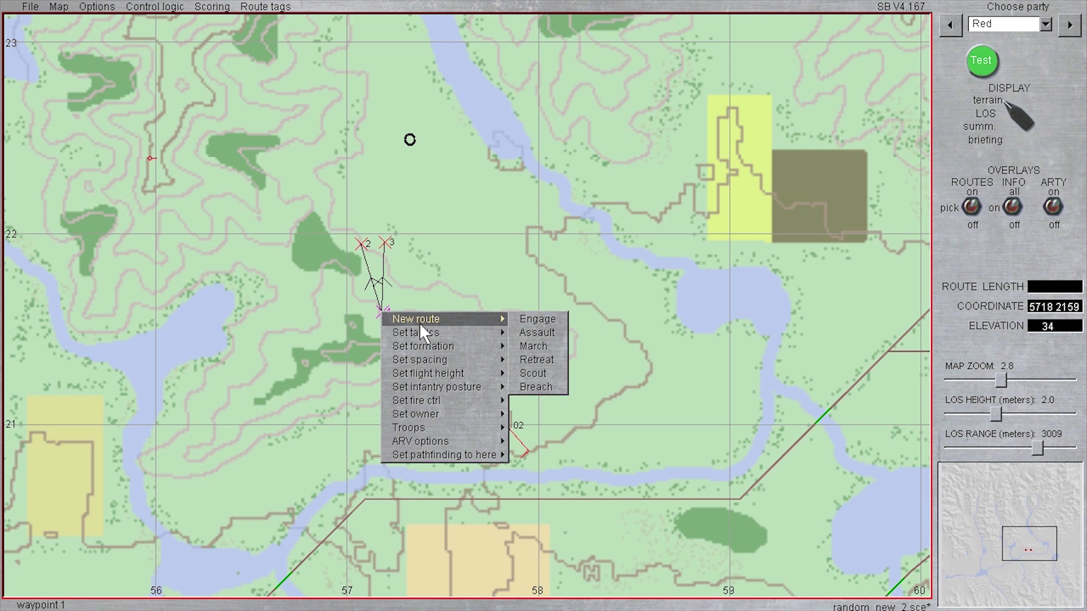
left_click(521, 345)
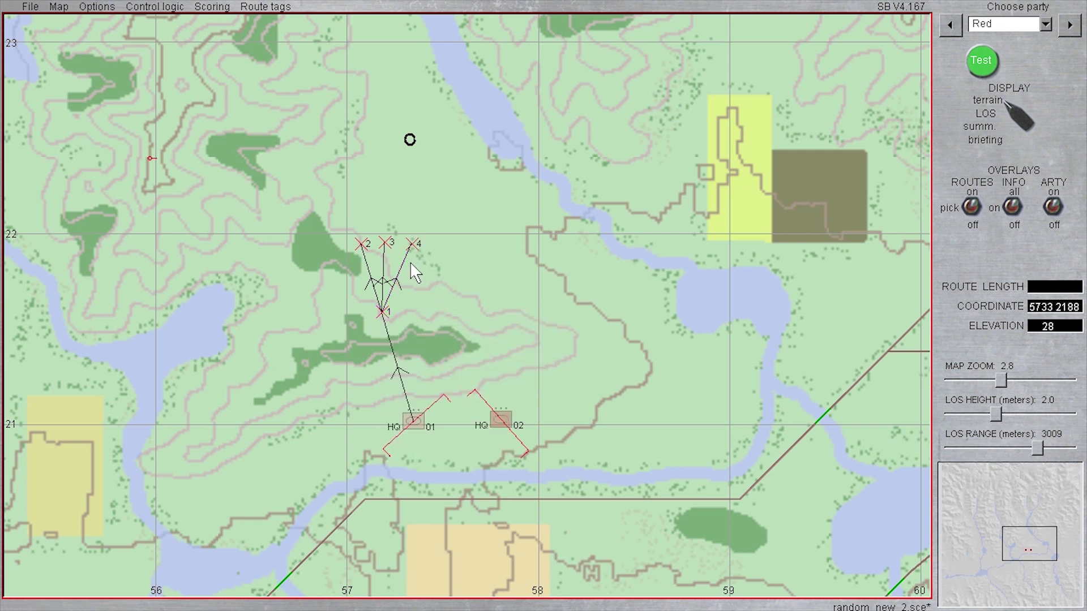
left_click(412, 243)
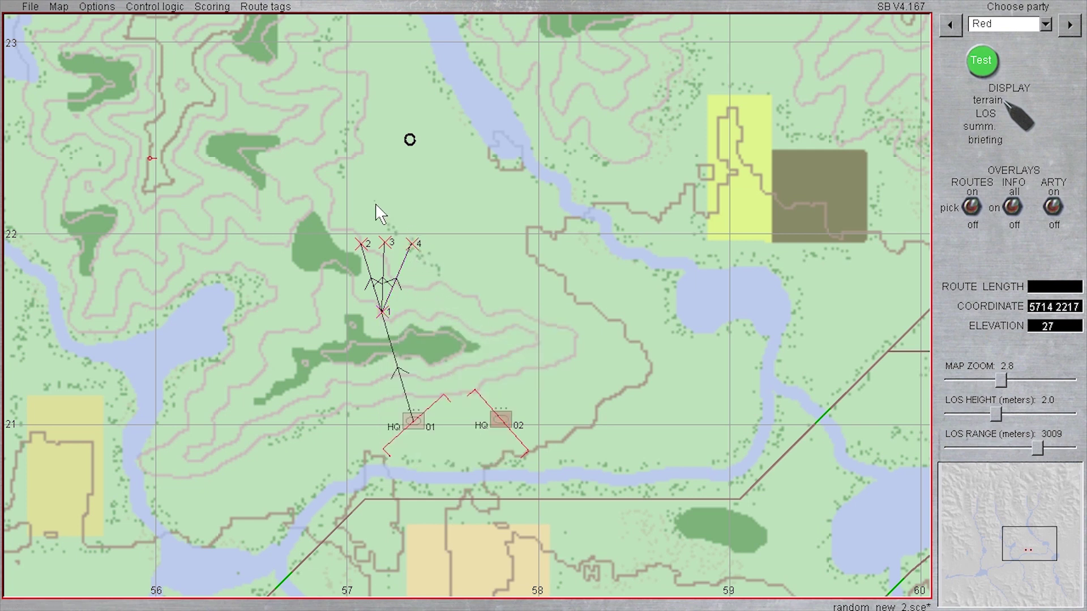
Extend march routes 2→5, 3→6 and 4→7 northward
right_click(363, 246)
mouse_move(385, 252)
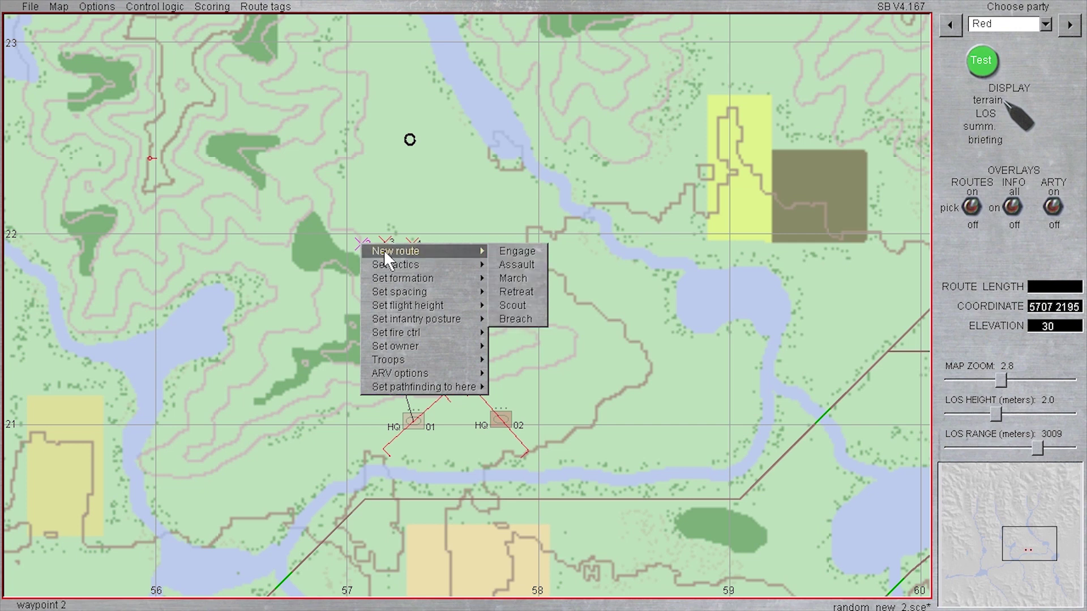
left_click(504, 278)
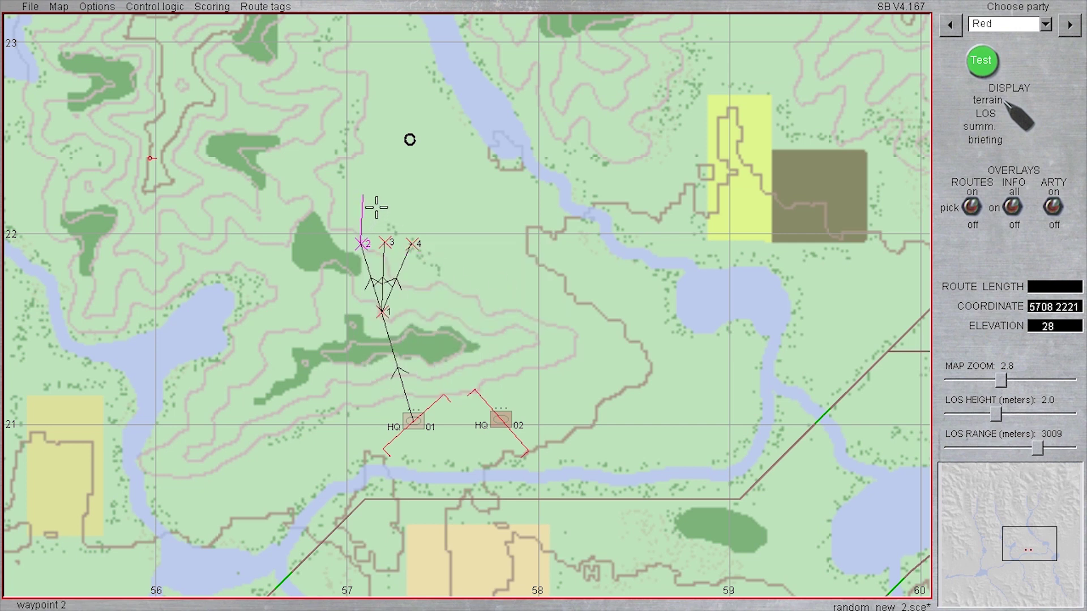
left_click(364, 188)
right_click(388, 242)
mouse_move(487, 248)
left_click(542, 278)
left_click(393, 191)
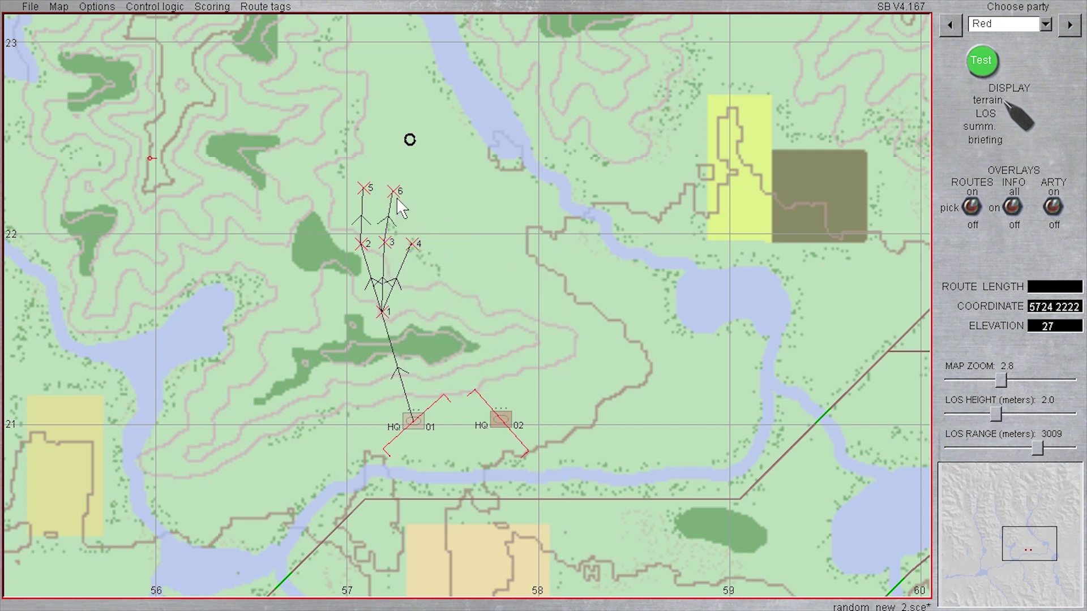
right_click(413, 244)
mouse_move(433, 253)
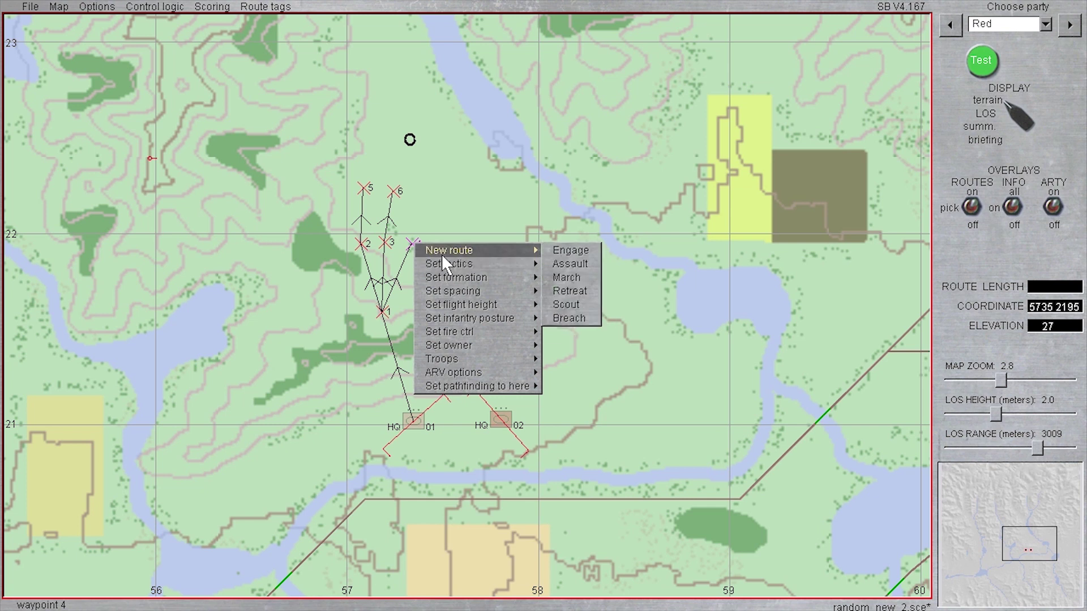
left_click(566, 283)
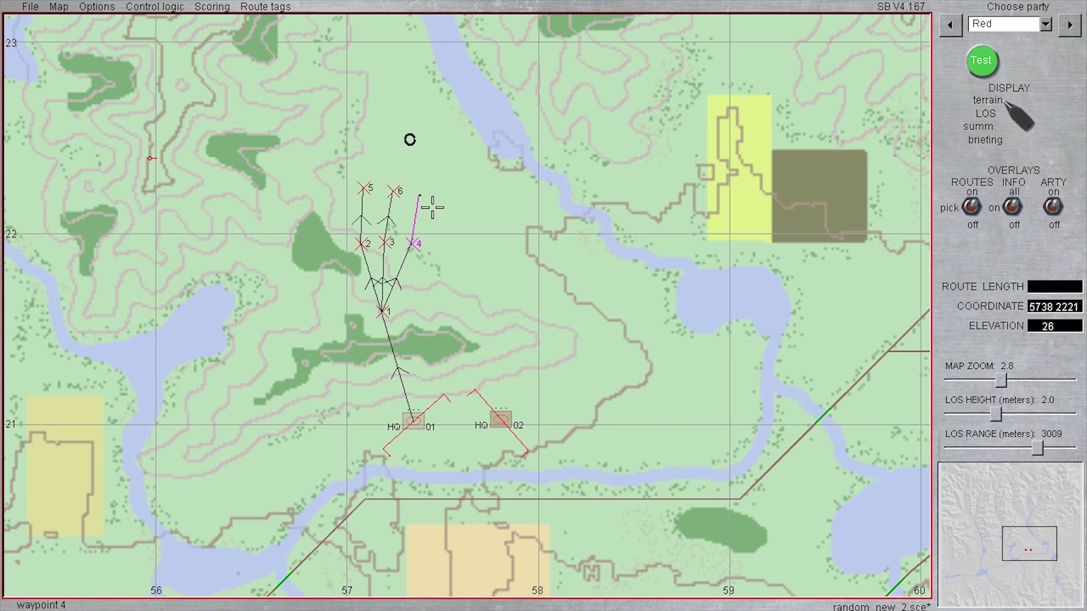
left_click(419, 194)
right_click(393, 346)
mouse_move(412, 460)
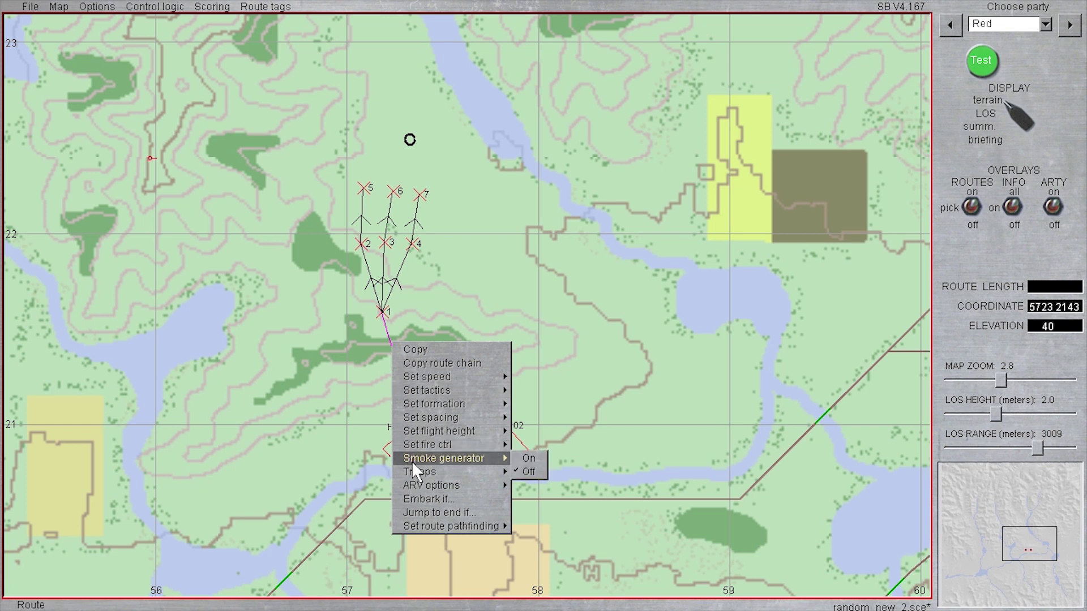
Make the route into waypoint 1 jump to its end when 0 <= X1 < 50
left_click(432, 511)
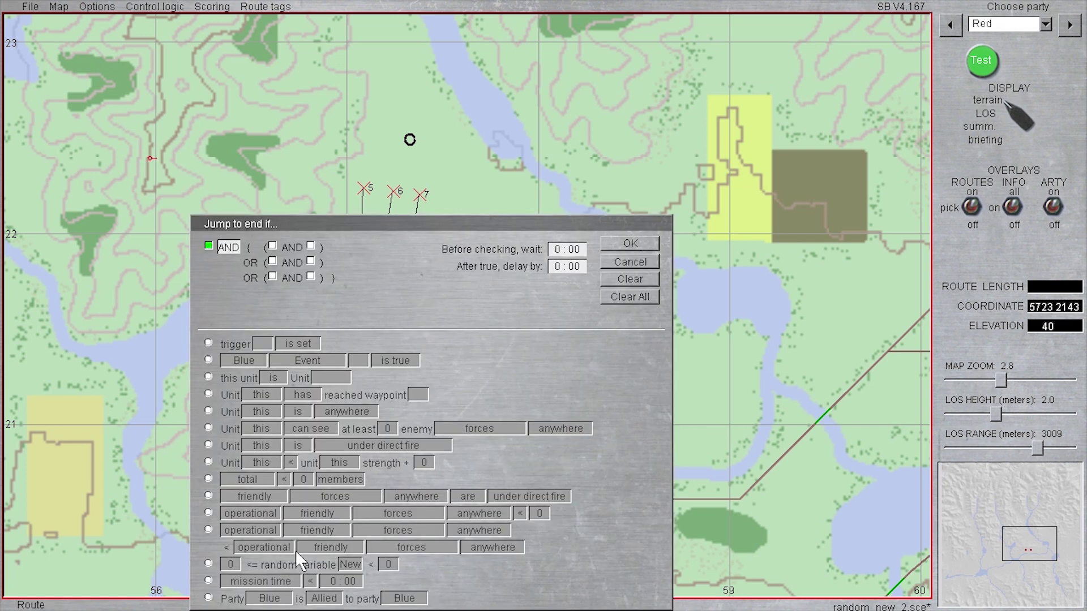
left_click(191, 564)
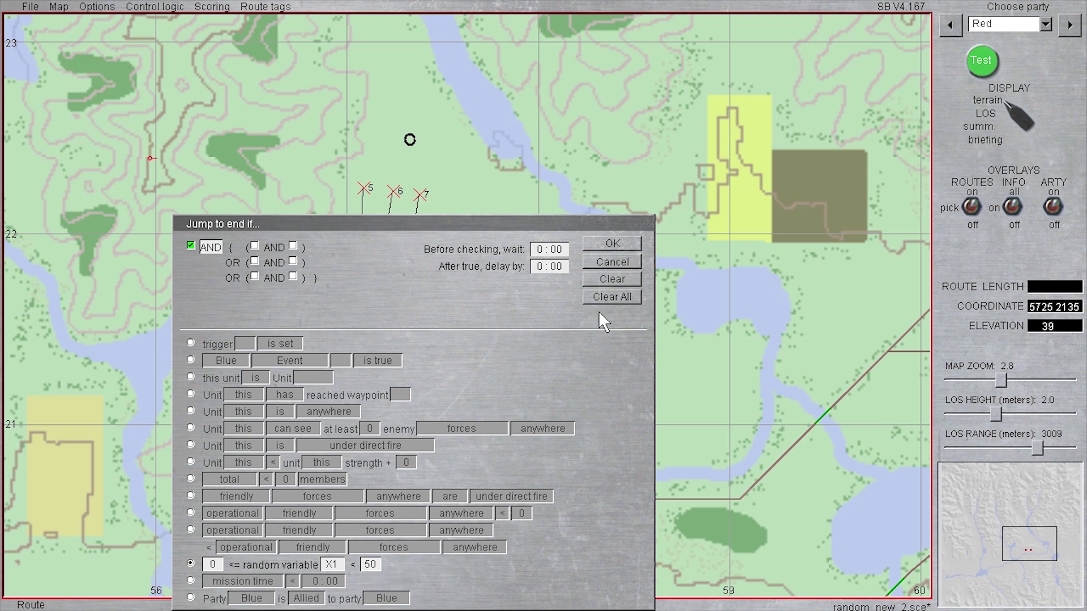
left_click(615, 248)
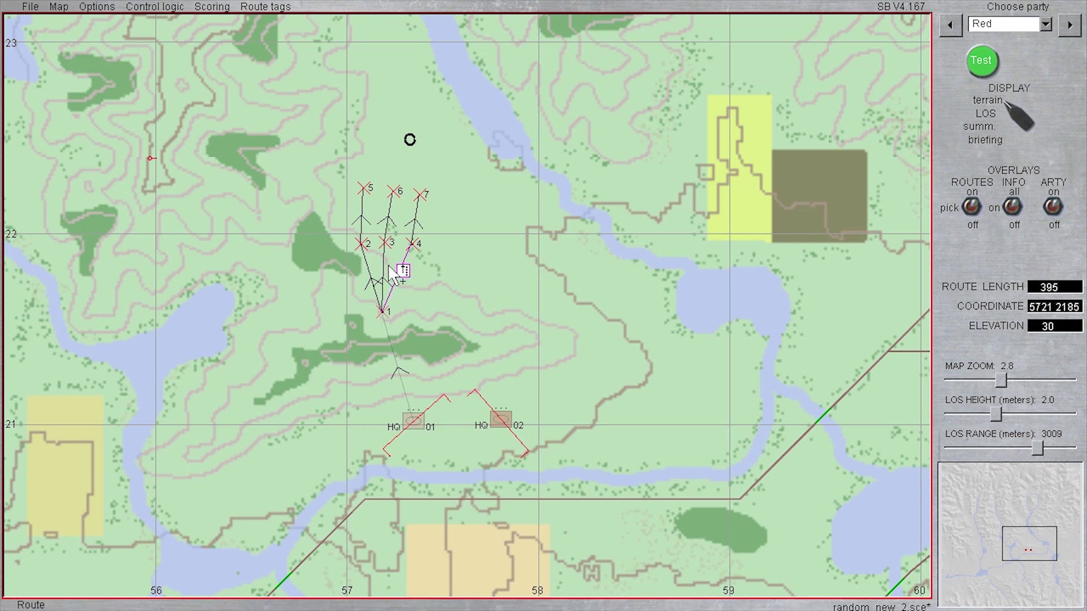
Give the leg to waypoint 2 an embark condition on random variable X2
right_click(366, 265)
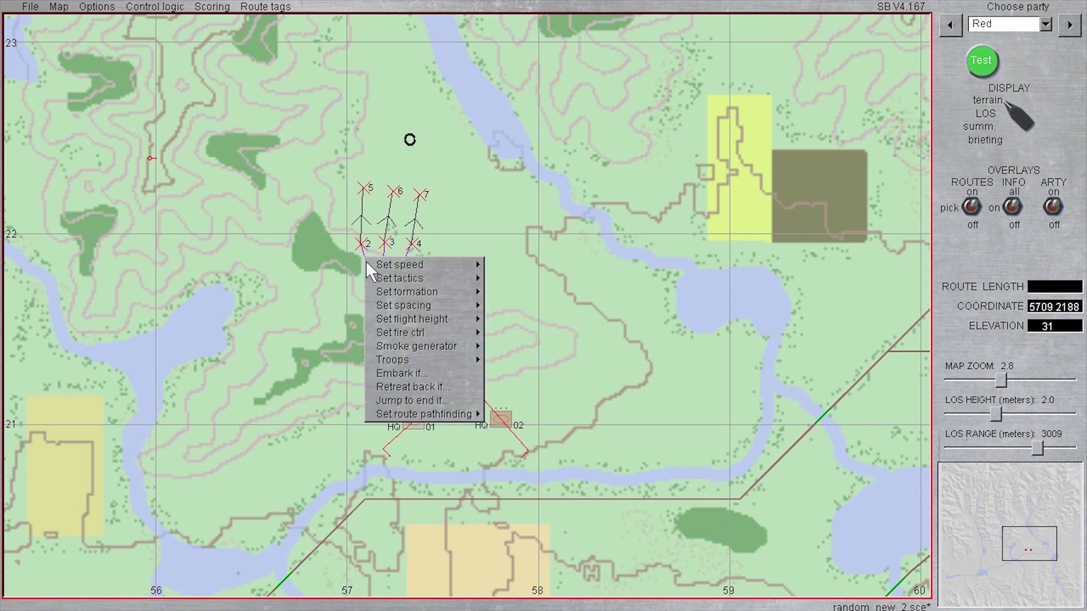
left_click(405, 375)
left_click(180, 564)
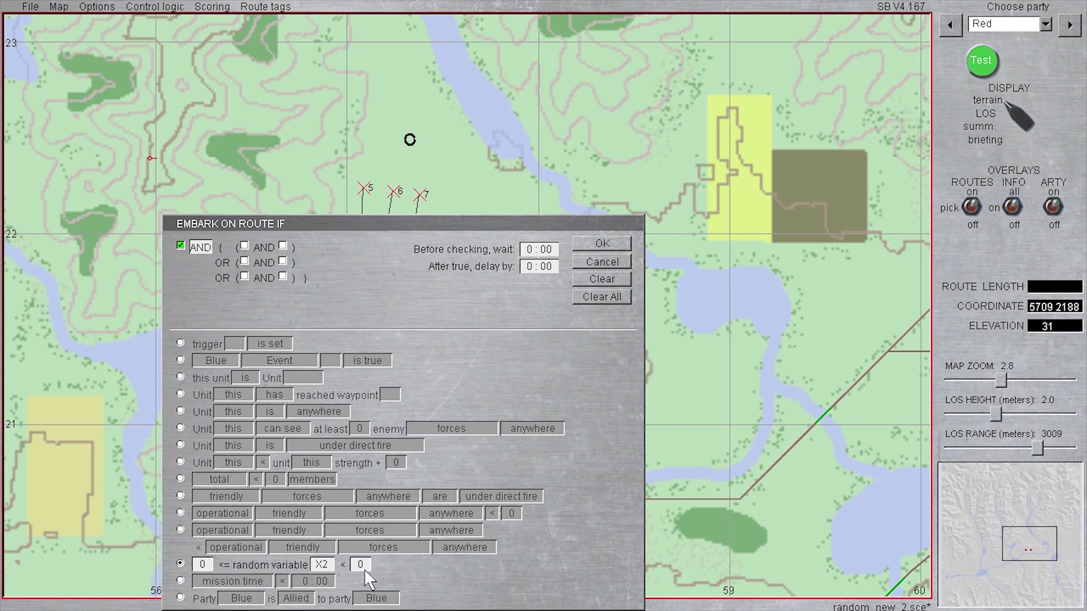
left_click(602, 243)
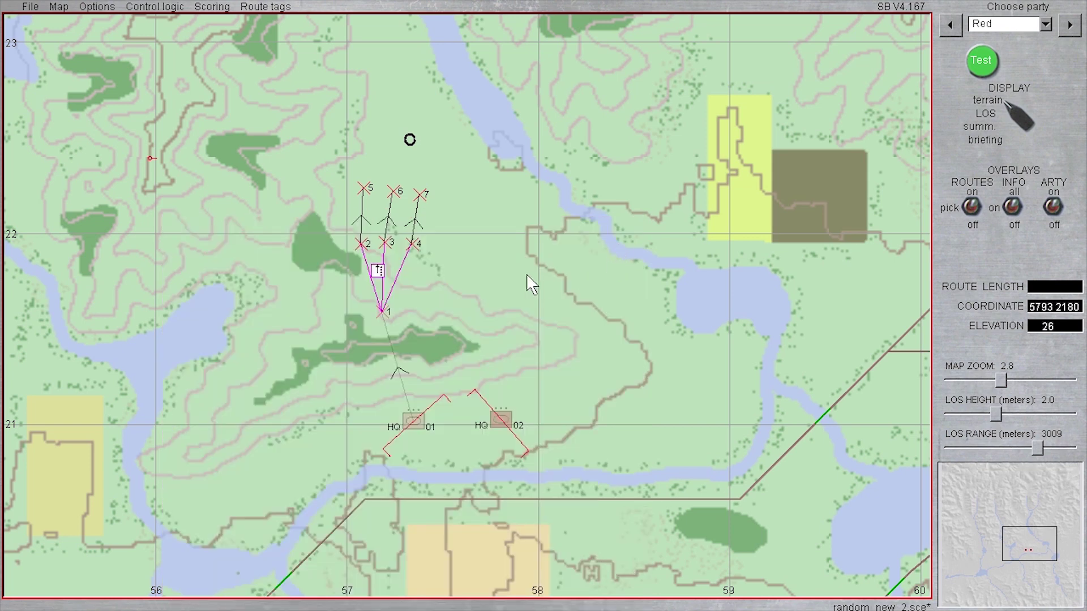
Make the next leg from waypoint 1 embark when 35 <= X2 < 70
right_click(388, 271)
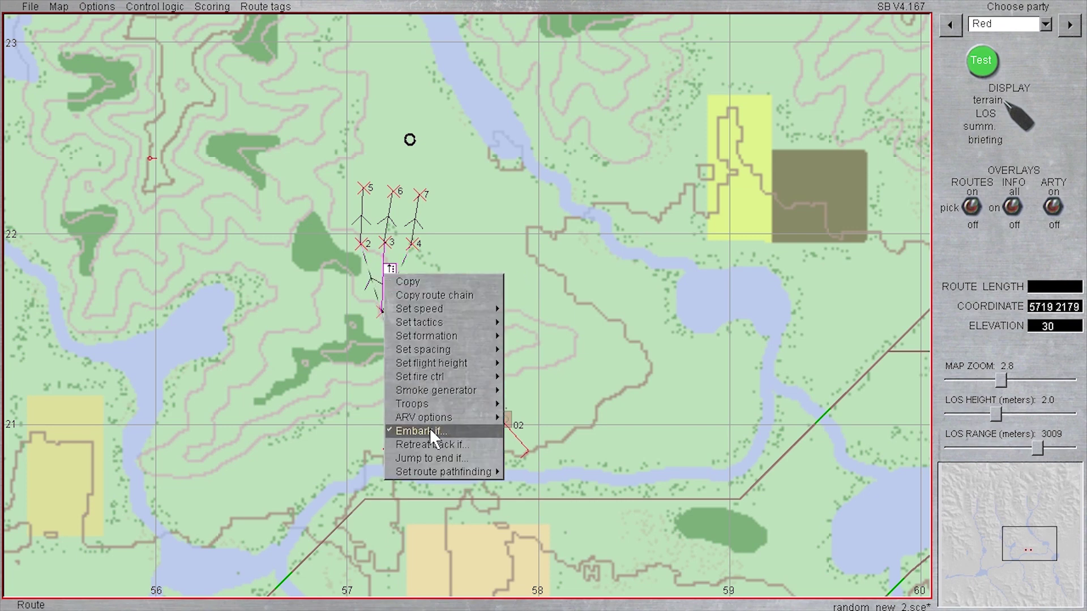
left_click(429, 430)
type("40")
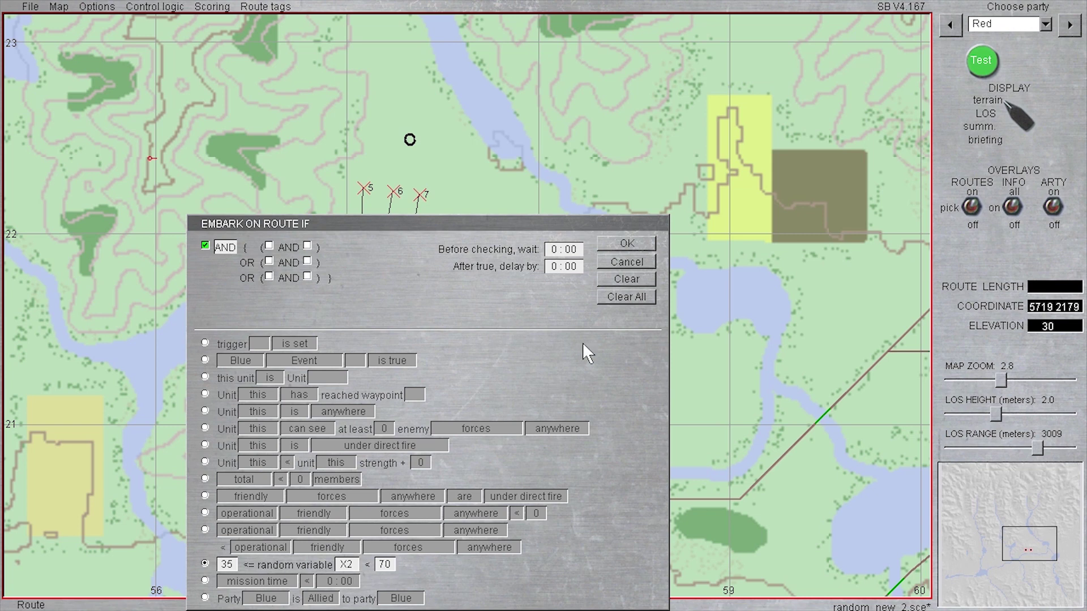
left_click(634, 246)
Make the leg to waypoint 4 embark on 70 <= X2 < 100, then select the outer legs
right_click(400, 271)
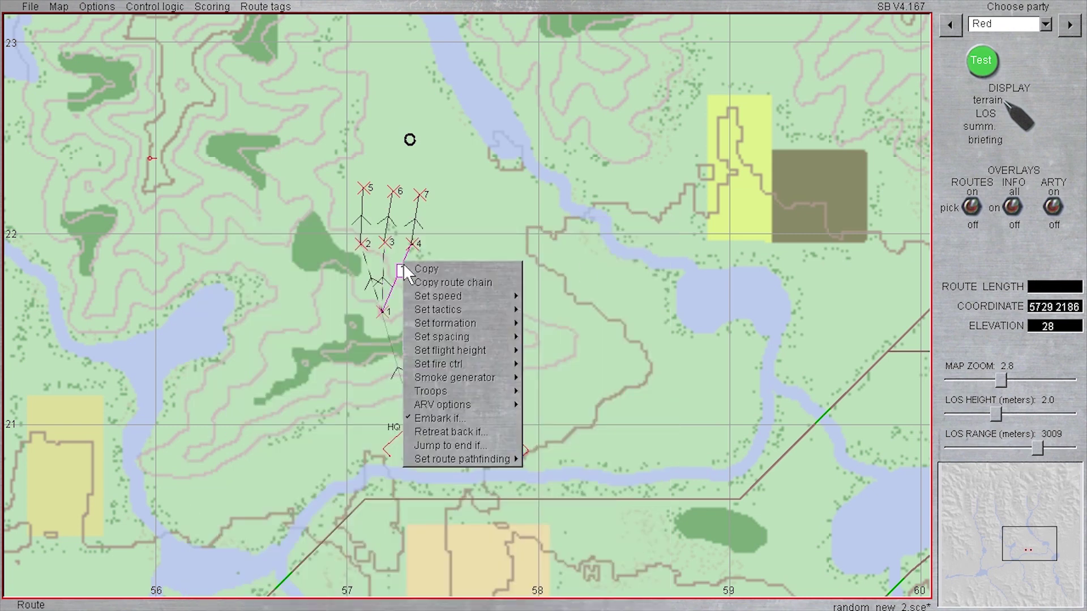
left_click(440, 419)
left_click(232, 568)
type("70")
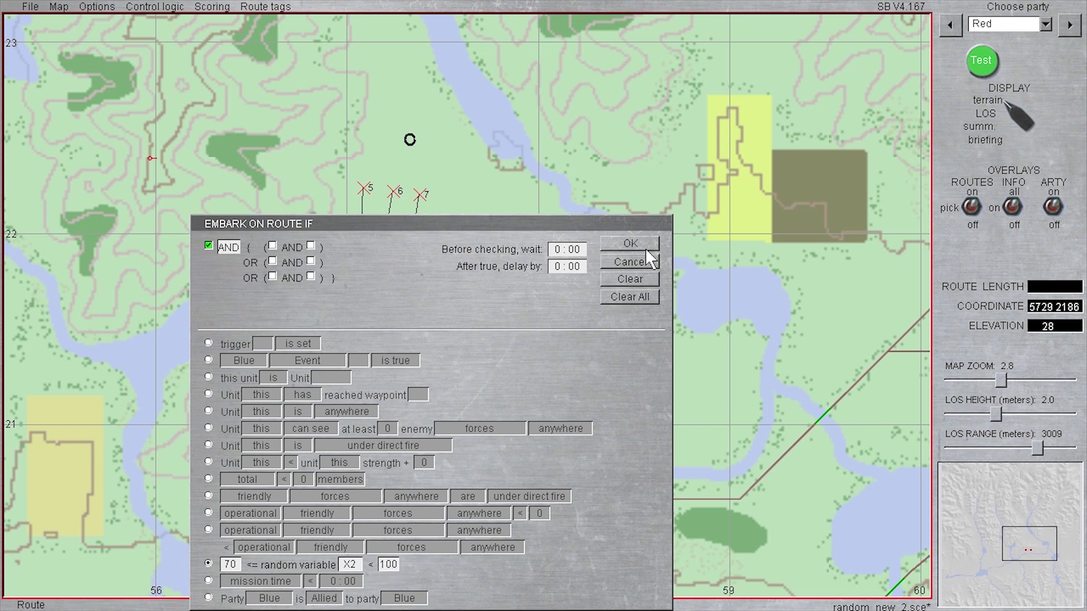
left_click(644, 245)
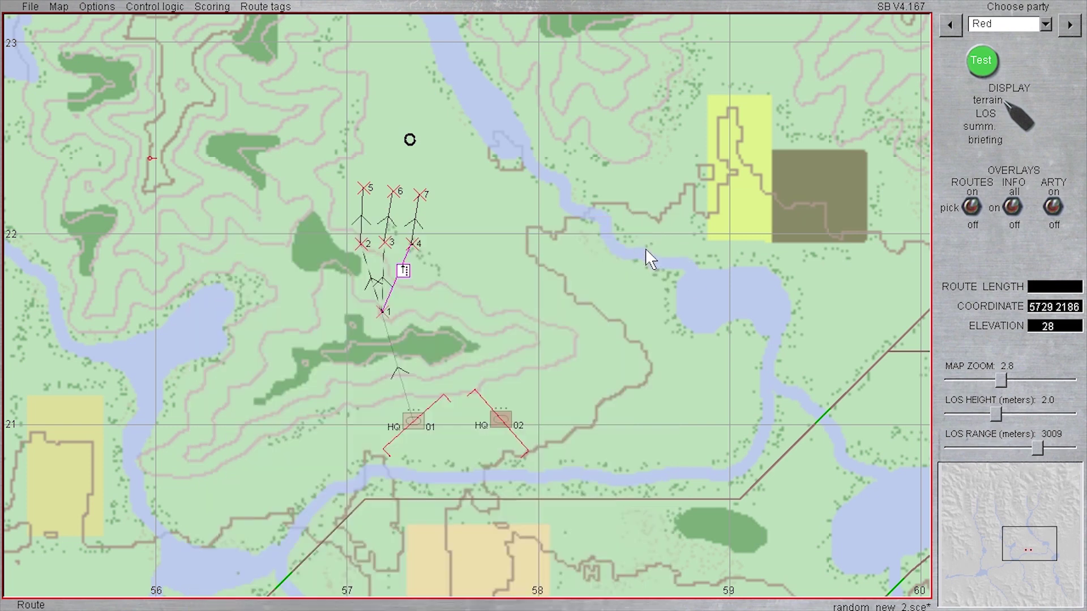
left_click(416, 223)
left_click(392, 216)
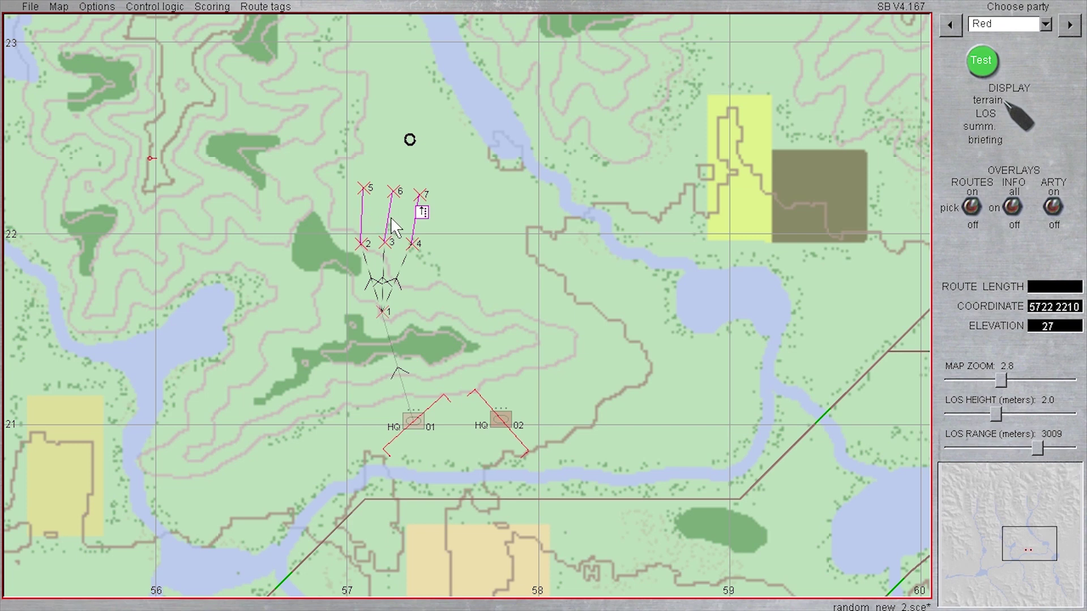
Make legs 2→5, 3→6 and 4→7 embark only when the random variable is below 50
right_click(391, 219)
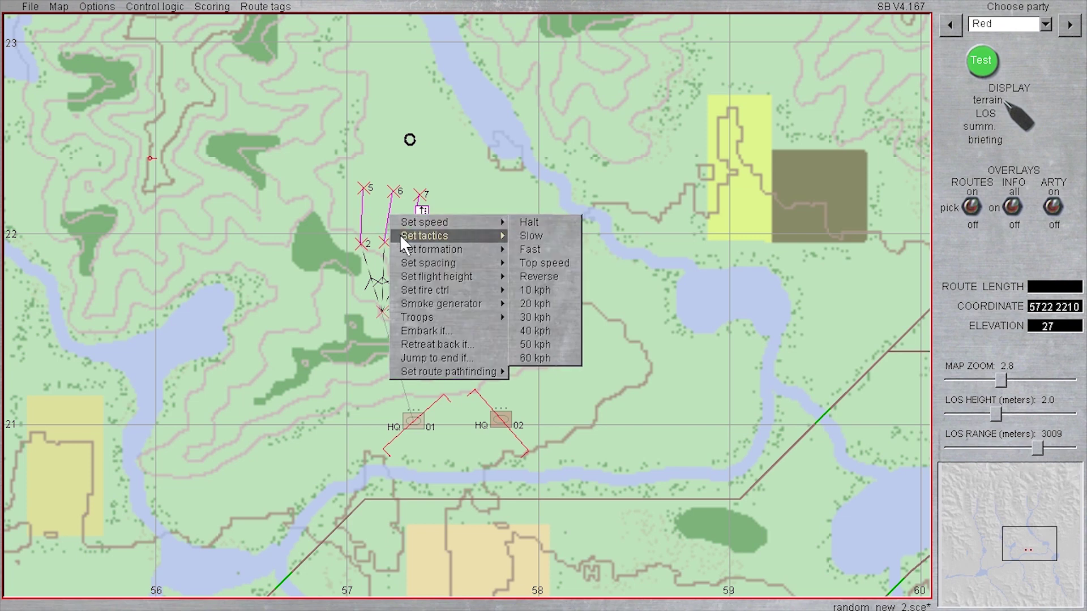
left_click(427, 334)
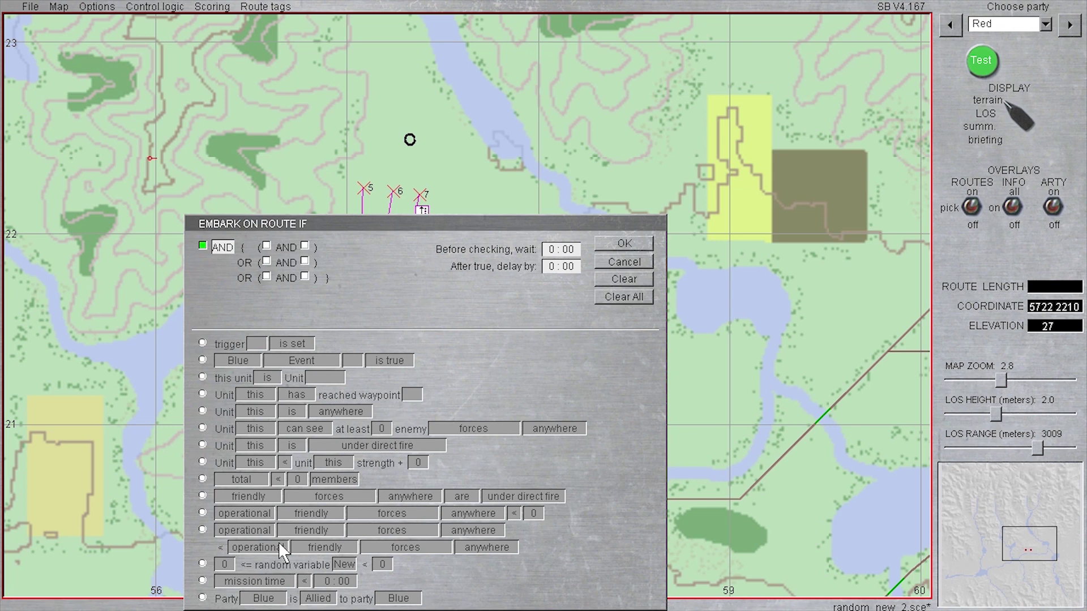
left_click(202, 564)
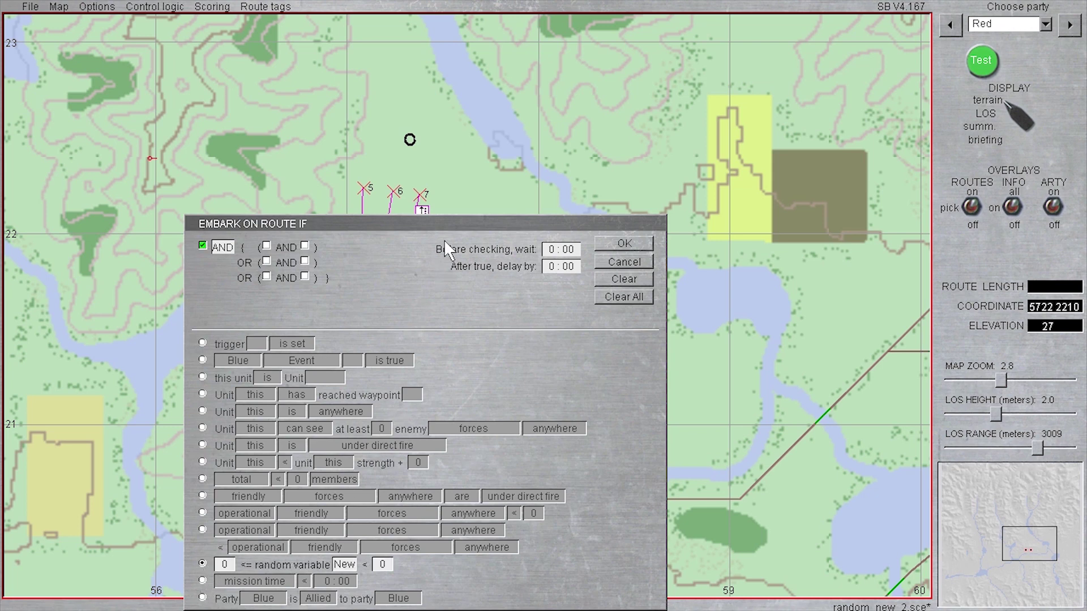
left_click_drag(442, 225, 716, 112)
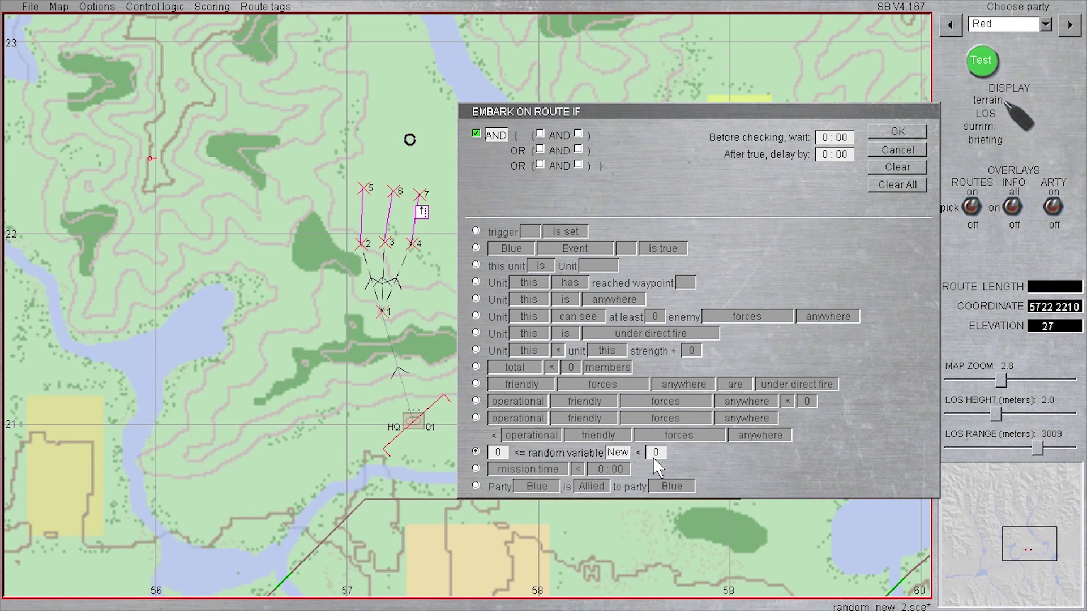
type("60")
key("BackSpace")
type("0")
left_click_drag(708, 117, 548, 151)
left_click(733, 169)
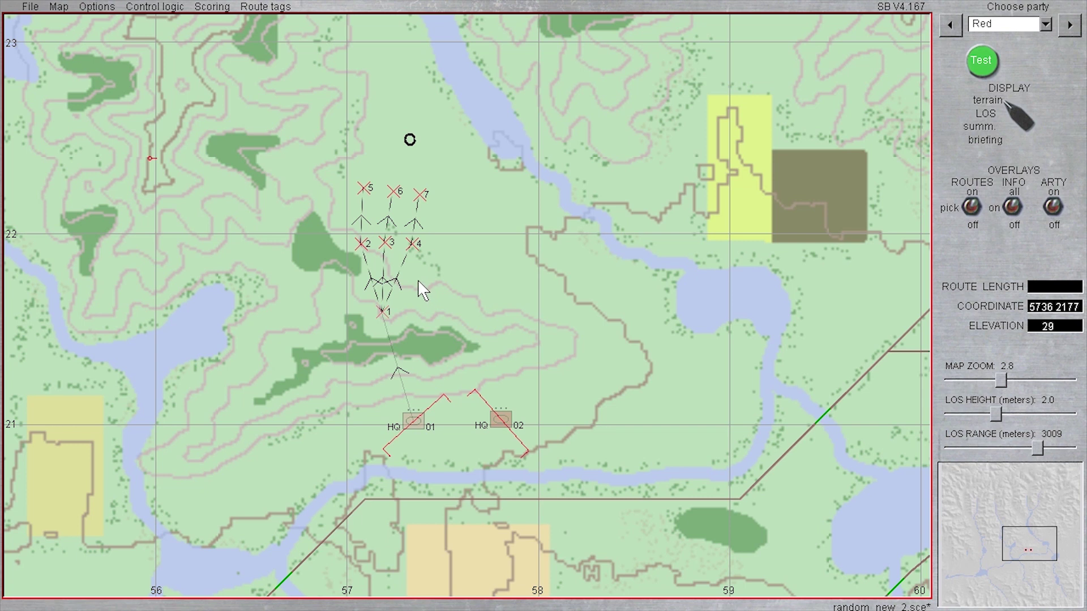
Copy HQ 01's branching route chain and paste a second copy onto HQ 01
left_click(400, 371)
right_click(400, 372)
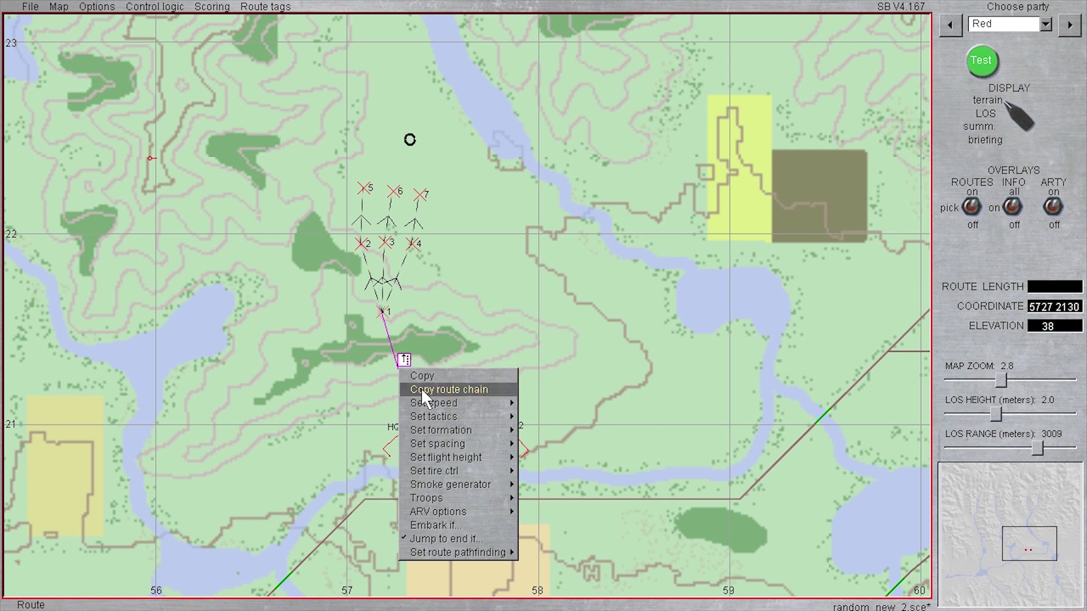
left_click(422, 391)
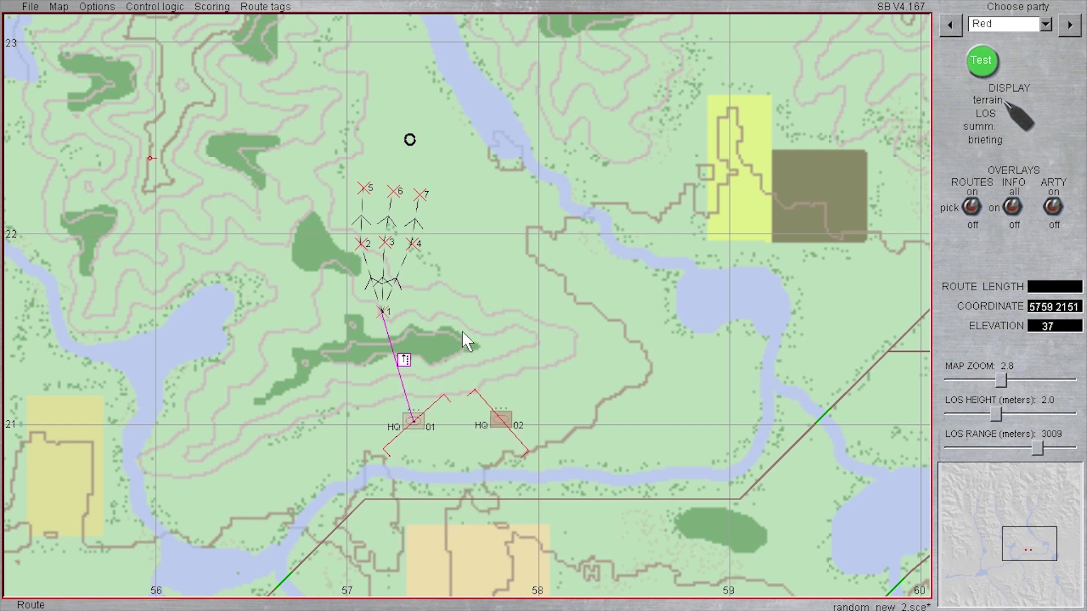
left_click(413, 419)
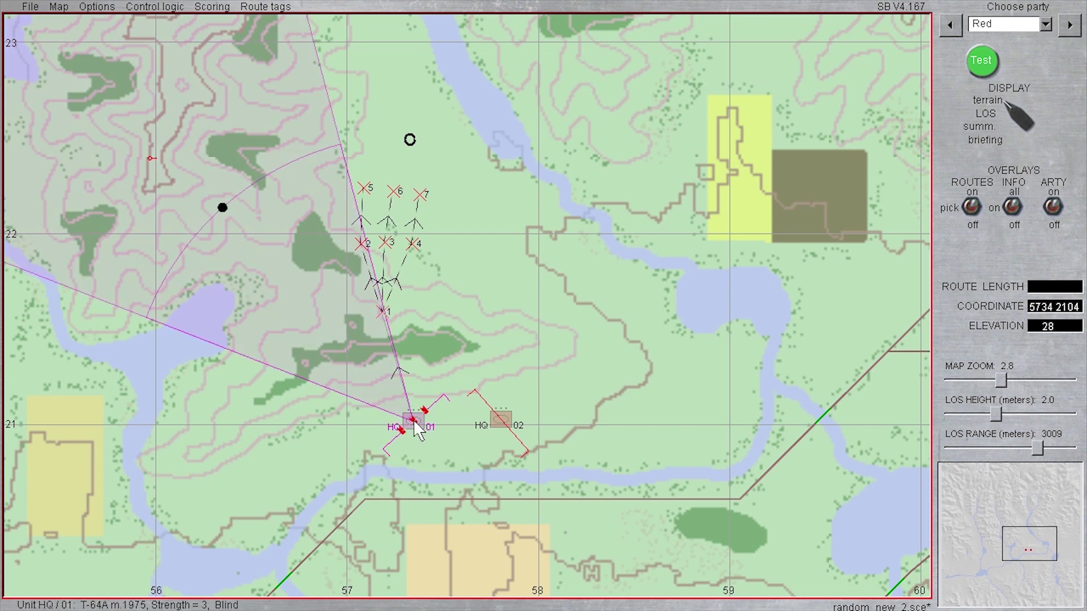
right_click(413, 420)
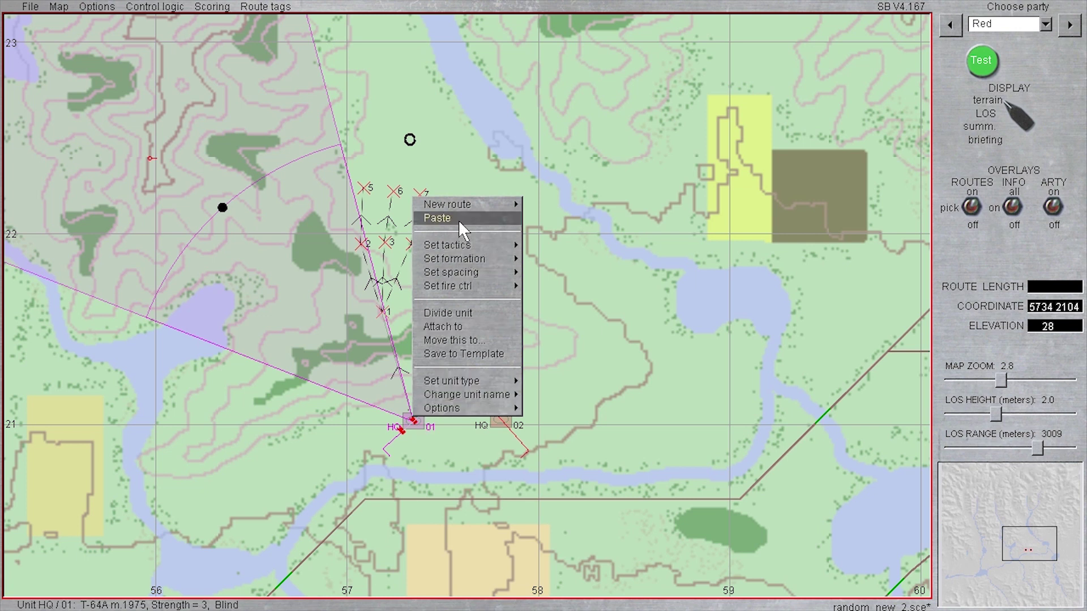
left_click(438, 219)
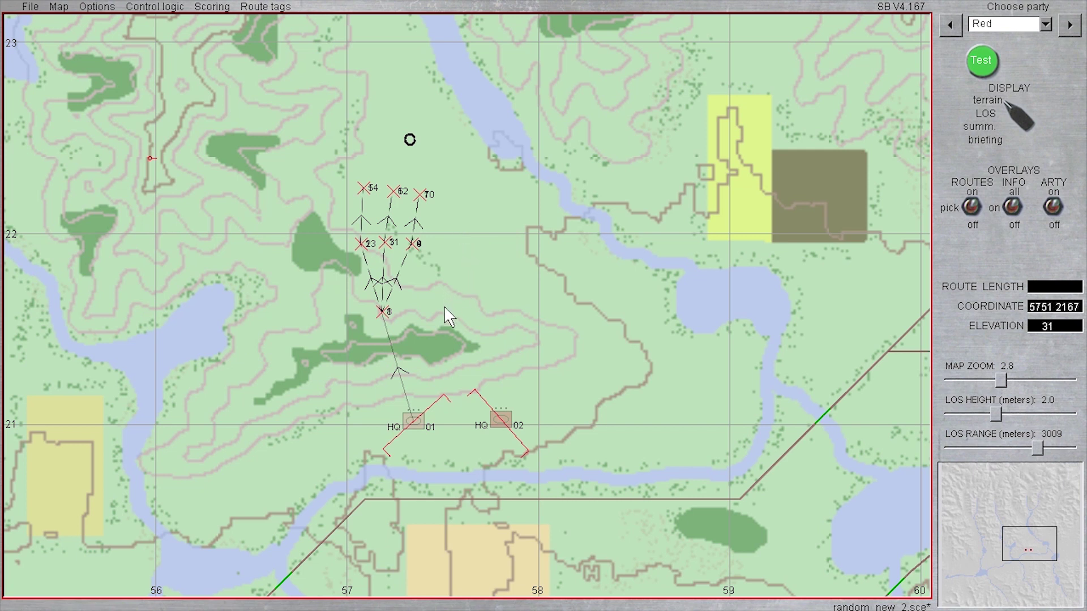
Drag the copied waypoints off their overlapping twins to the right
left_click_drag(384, 312, 424, 308)
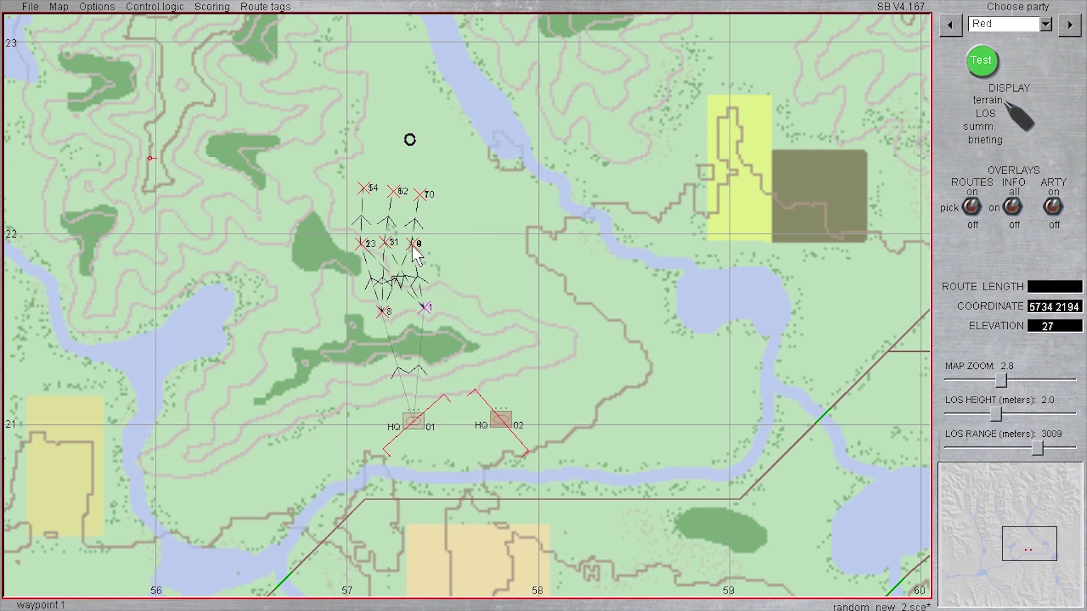
left_click_drag(415, 243, 452, 262)
left_click_drag(420, 194, 464, 231)
left_click_drag(384, 242, 426, 272)
left_click_drag(394, 191, 442, 223)
left_click_drag(361, 244, 428, 231)
left_click_drag(365, 187, 445, 187)
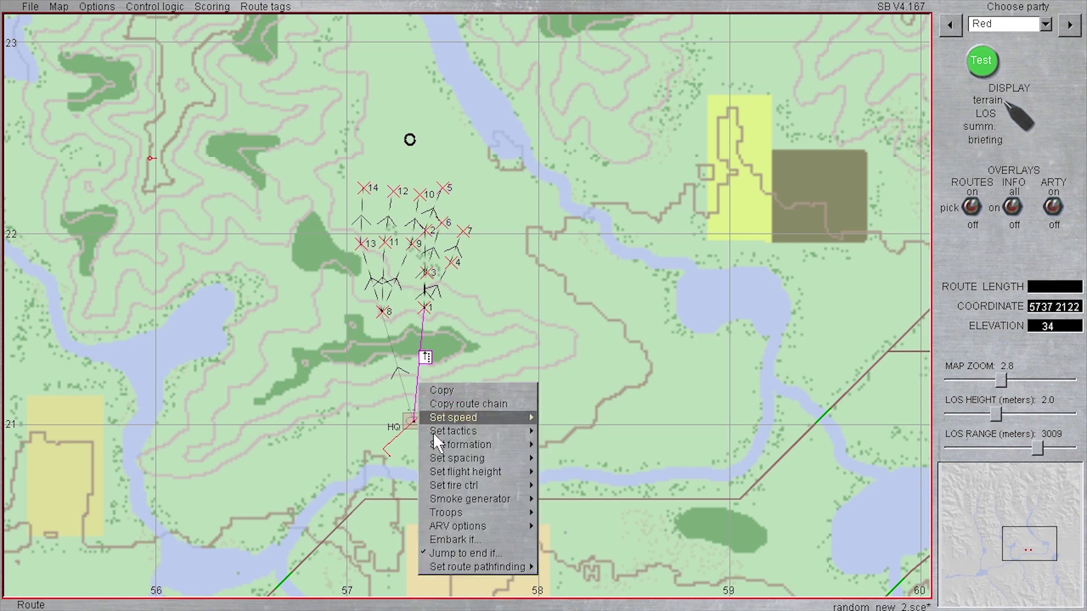
Add a jump-to-end condition on a random variable X1 range to the route into waypoint 1
right_click(418, 384)
left_click(455, 557)
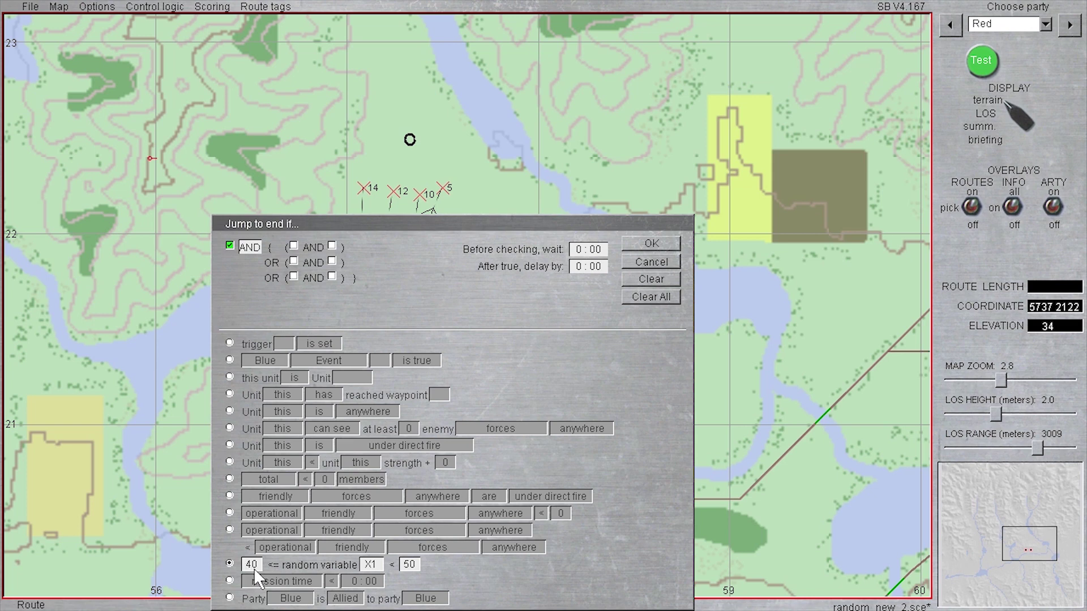
left_click(409, 564)
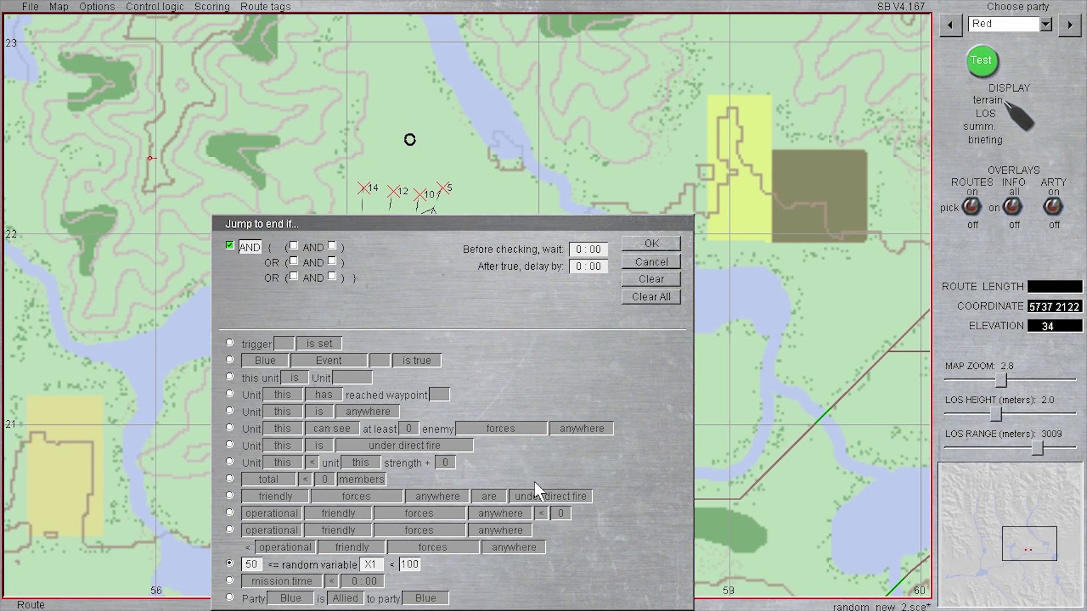
left_click(642, 248)
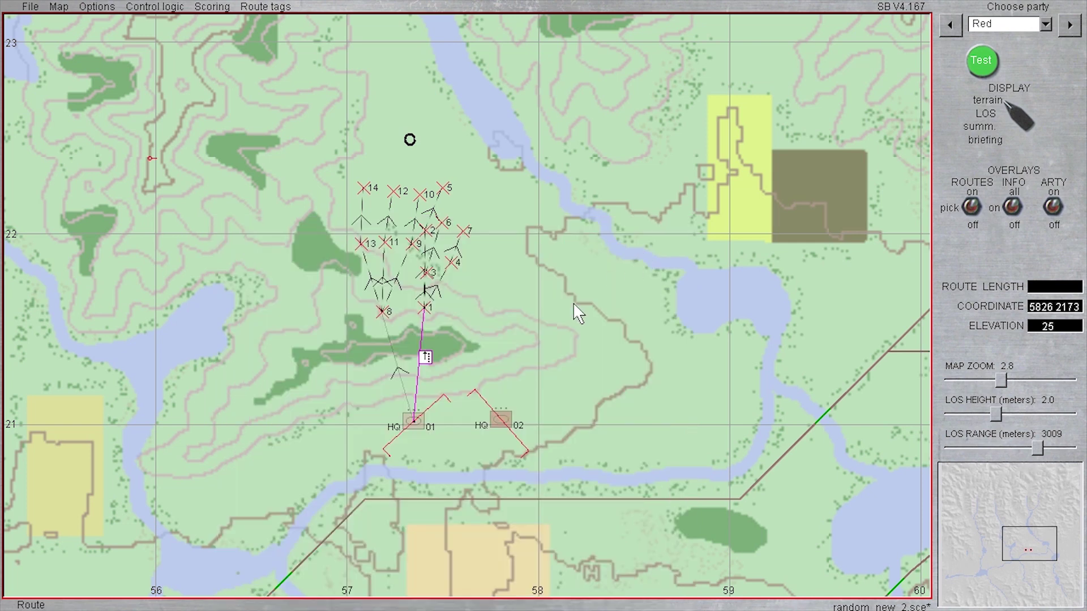
Copy HQ 01's first route chain and paste it onto HQ 02
right_click(403, 384)
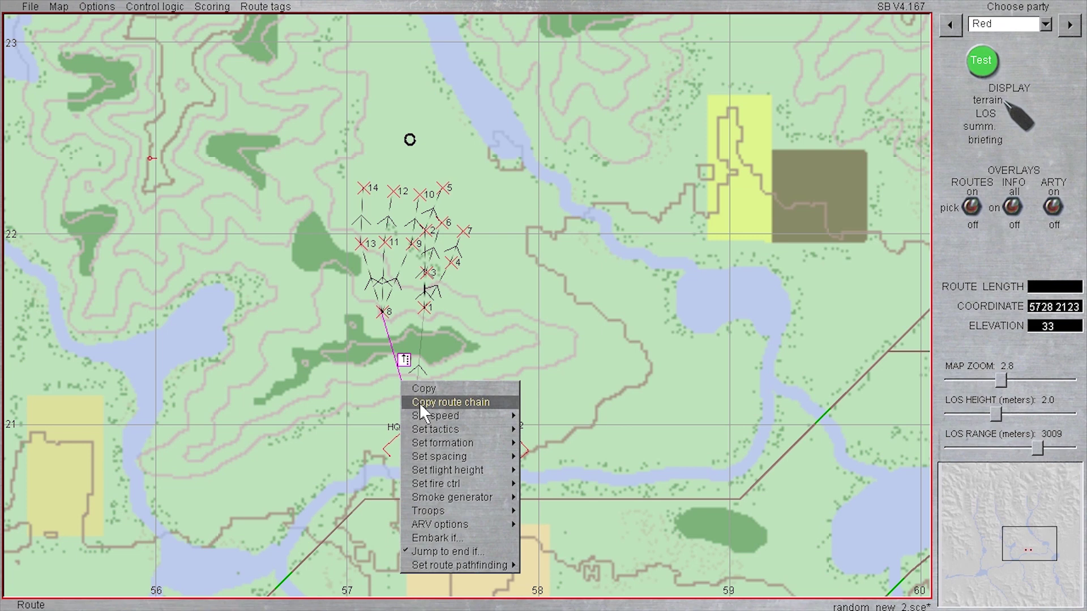
left_click(419, 402)
right_click(498, 202)
left_click(518, 220)
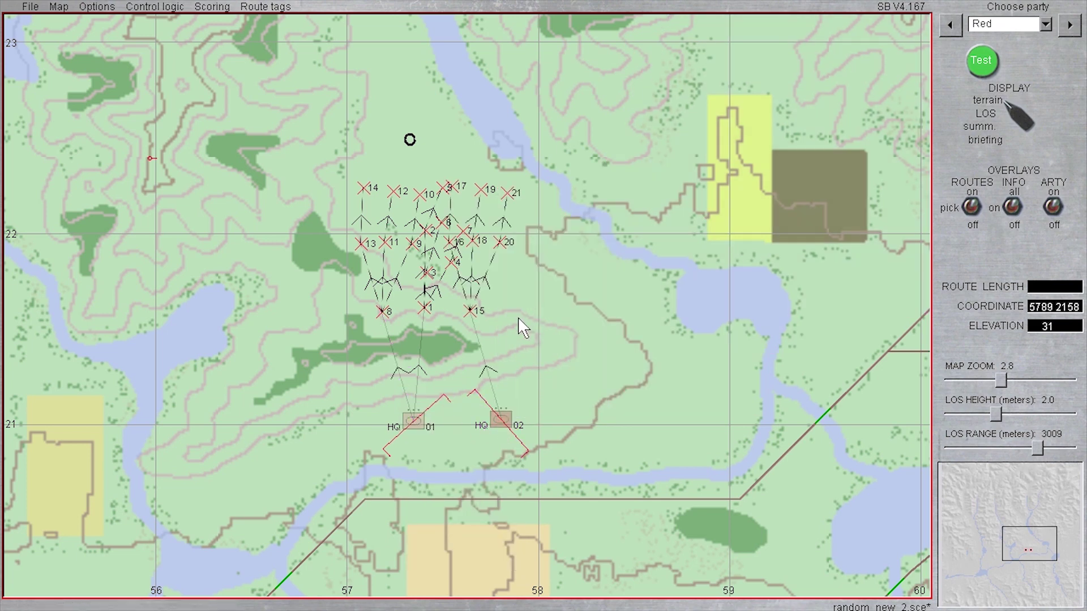
Copy HQ 01's other route chain and paste it onto HQ 02 too
right_click(505, 423)
left_click(421, 361)
right_click(419, 369)
left_click(442, 390)
right_click(497, 200)
left_click(551, 317)
scroll(690, 360, "up", 1)
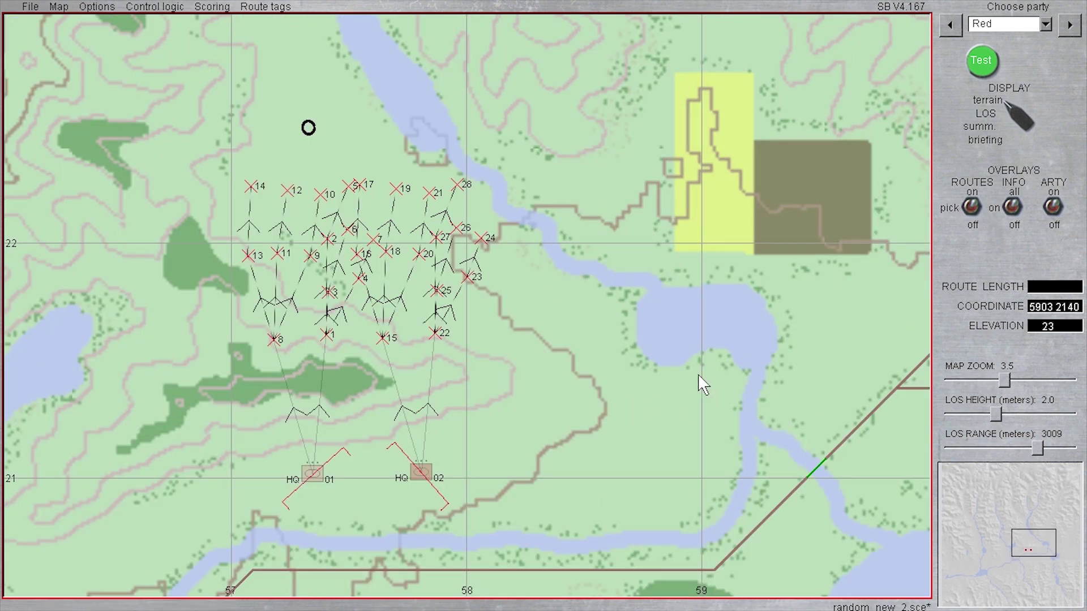
Launch a test run of the mission with both platoons' branching route chains
left_click(981, 60)
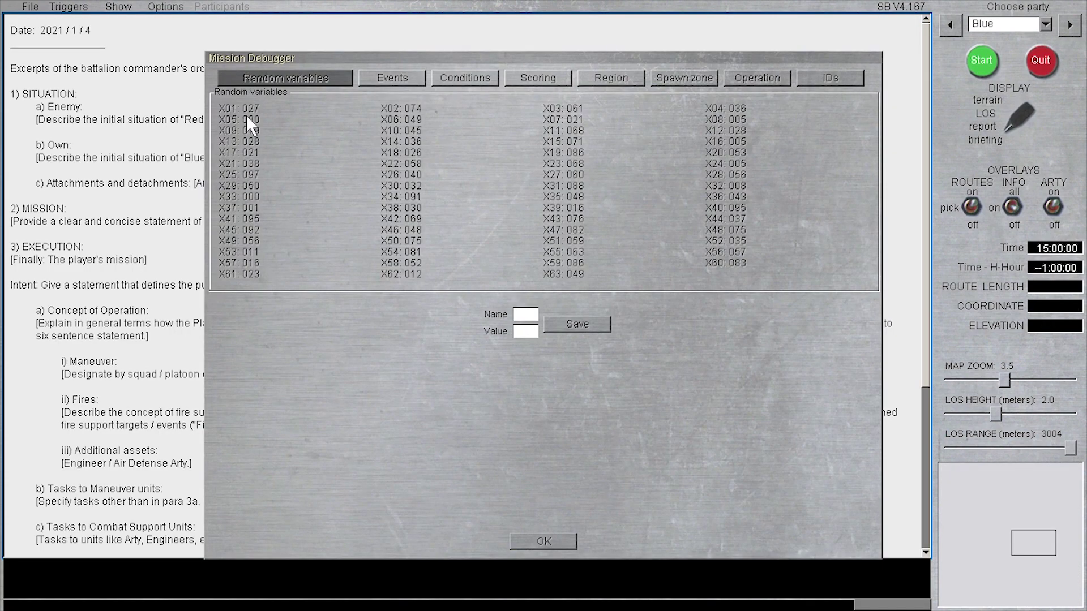